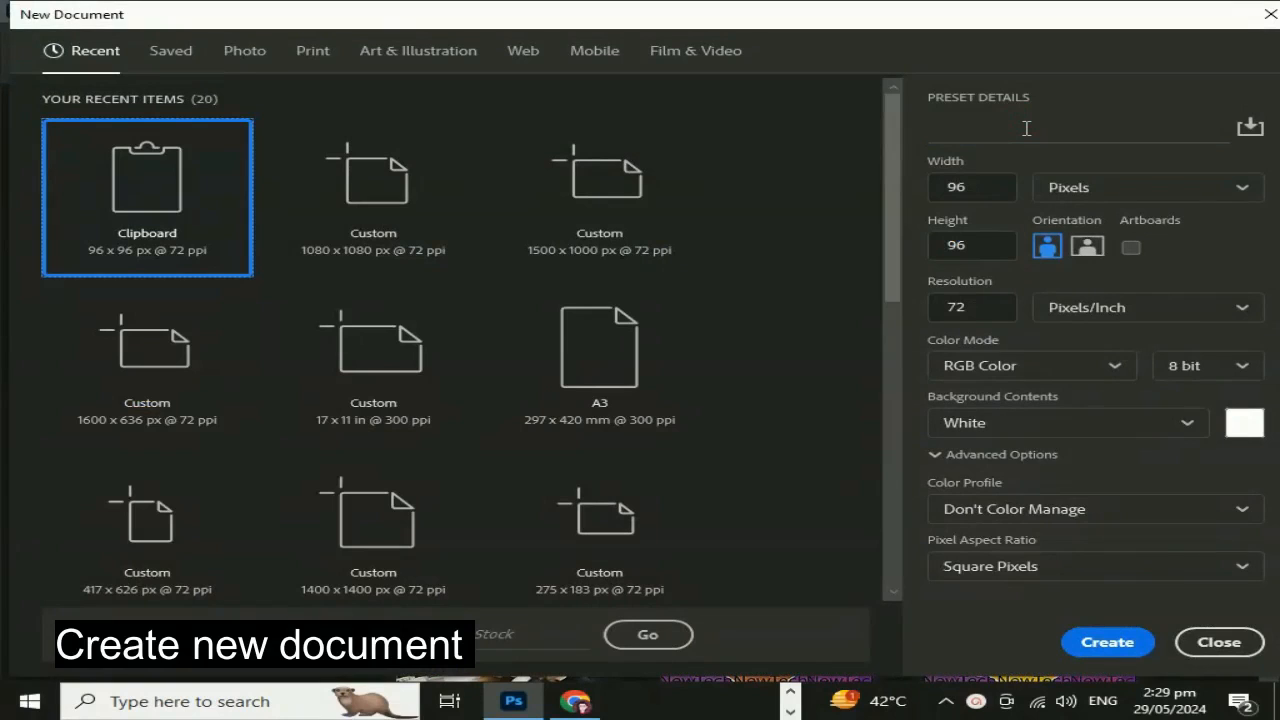
Create a new document named Combine Shapes from the 1080 x 1080 px, 72 ppi preset
{"action": "left_click", "coordinate": [1026, 128]}
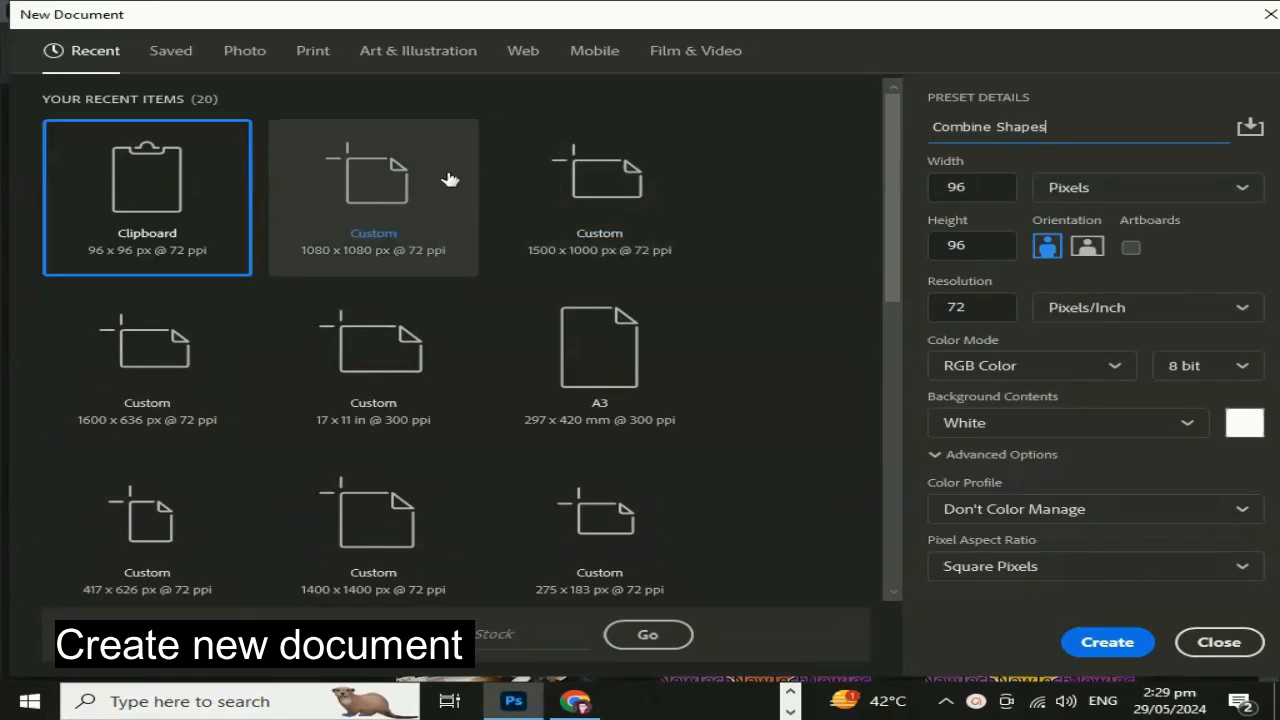
{"action": "left_click", "coordinate": [398, 200]}
{"action": "left_click", "coordinate": [1100, 642]}
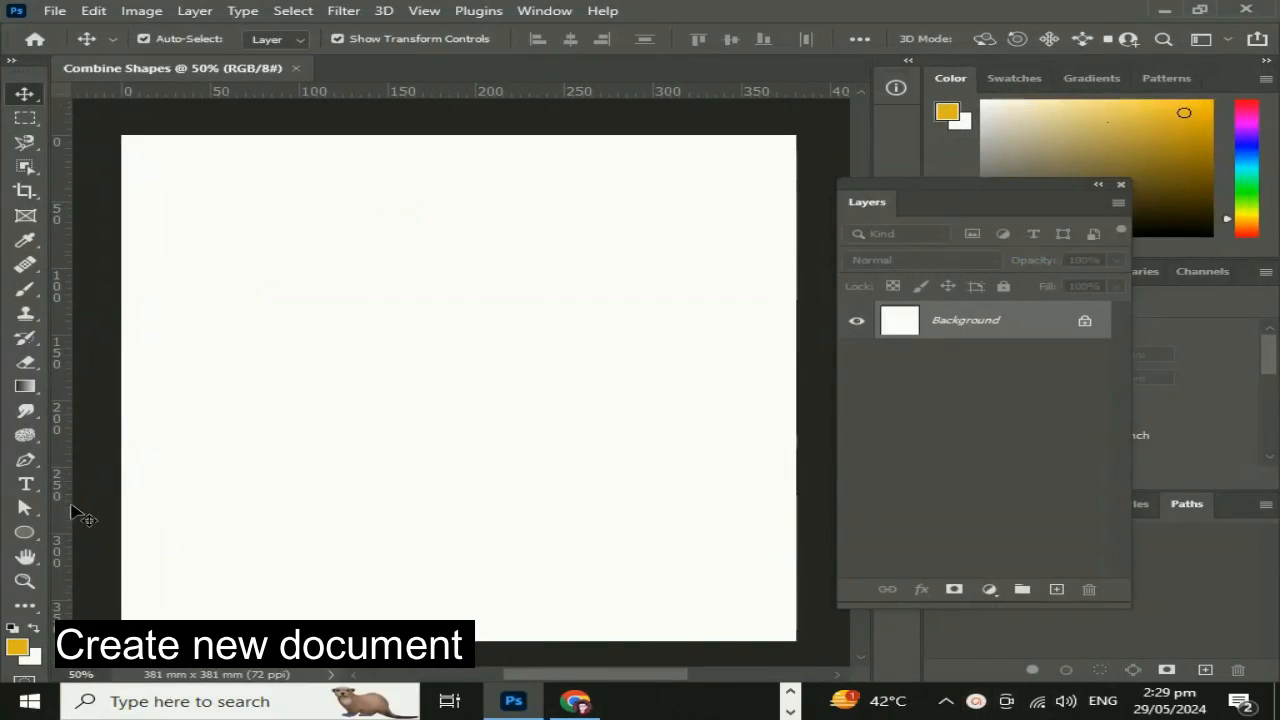
Draw two overlapping rectangles near the canvas's upper edge using the New Layer path operation, the first about 240 by 272 px
{"action": "left_click", "coordinate": [25, 532]}
{"action": "left_click", "coordinate": [100, 546]}
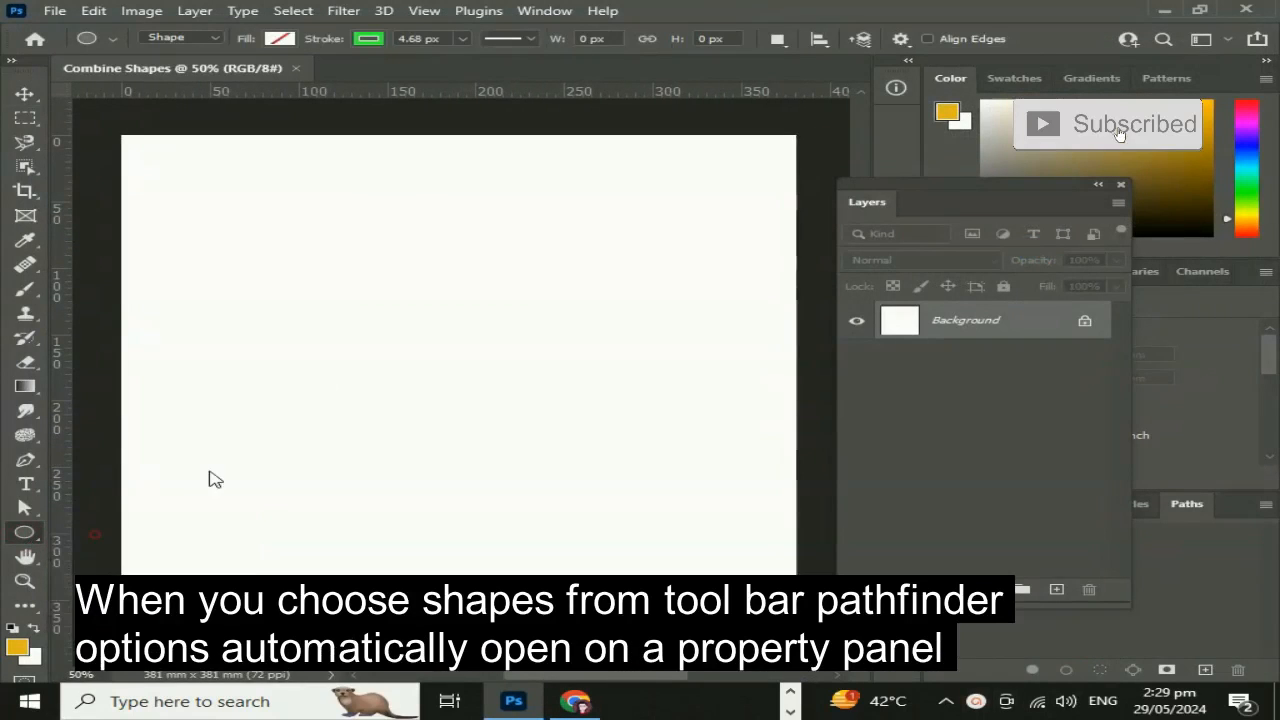
{"action": "left_click_drag", "start_coordinate": [297, 290], "coordinate": [317, 309]}
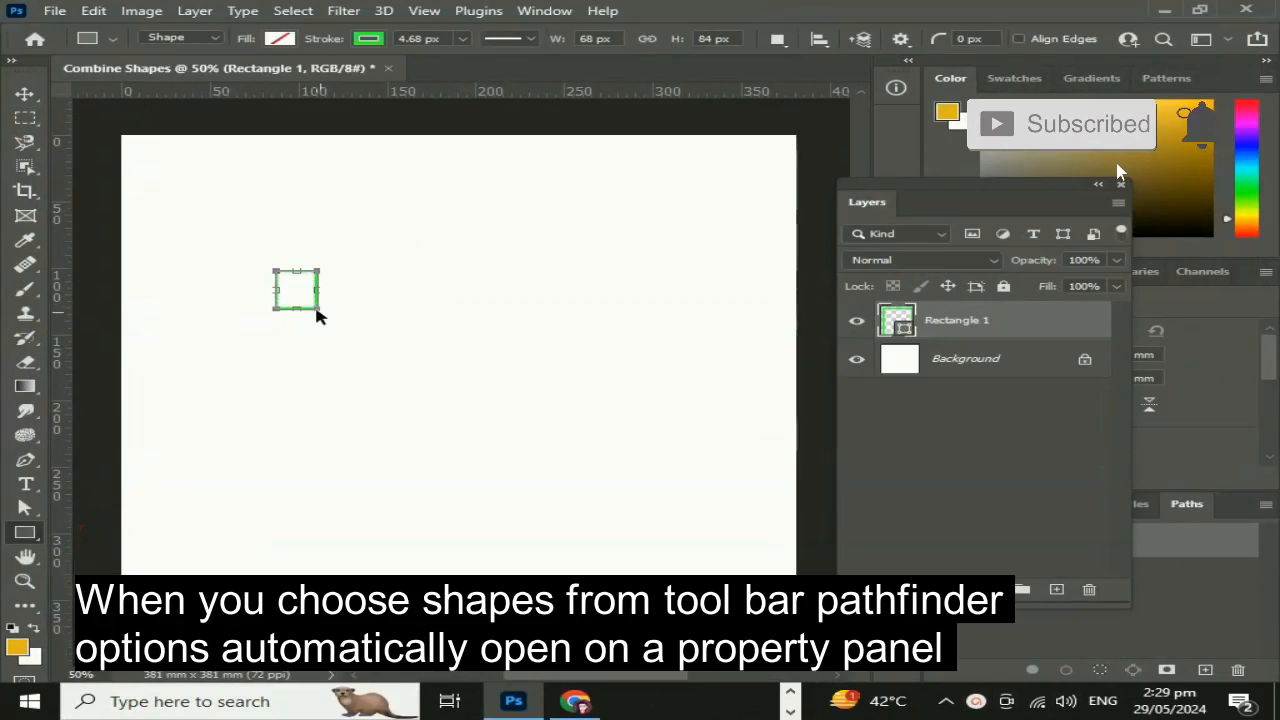
{"action": "key", "text": "ctrl+z"}
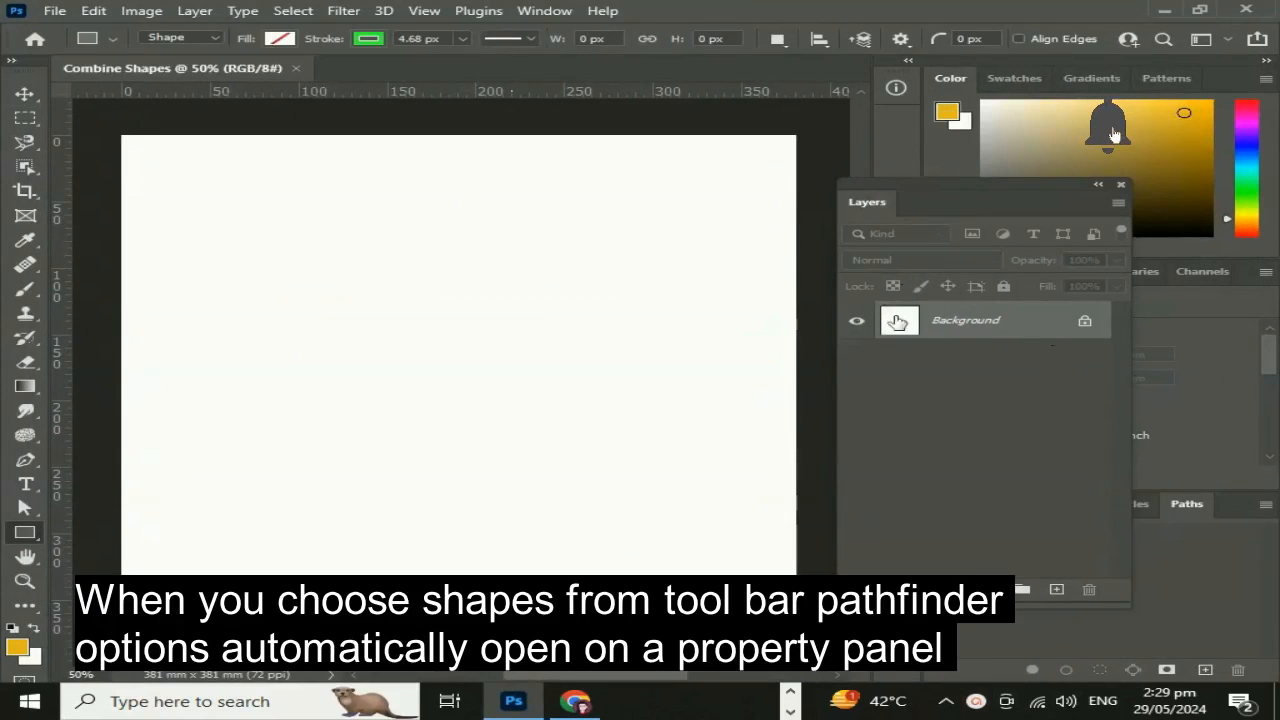
{"action": "left_click", "coordinate": [777, 38]}
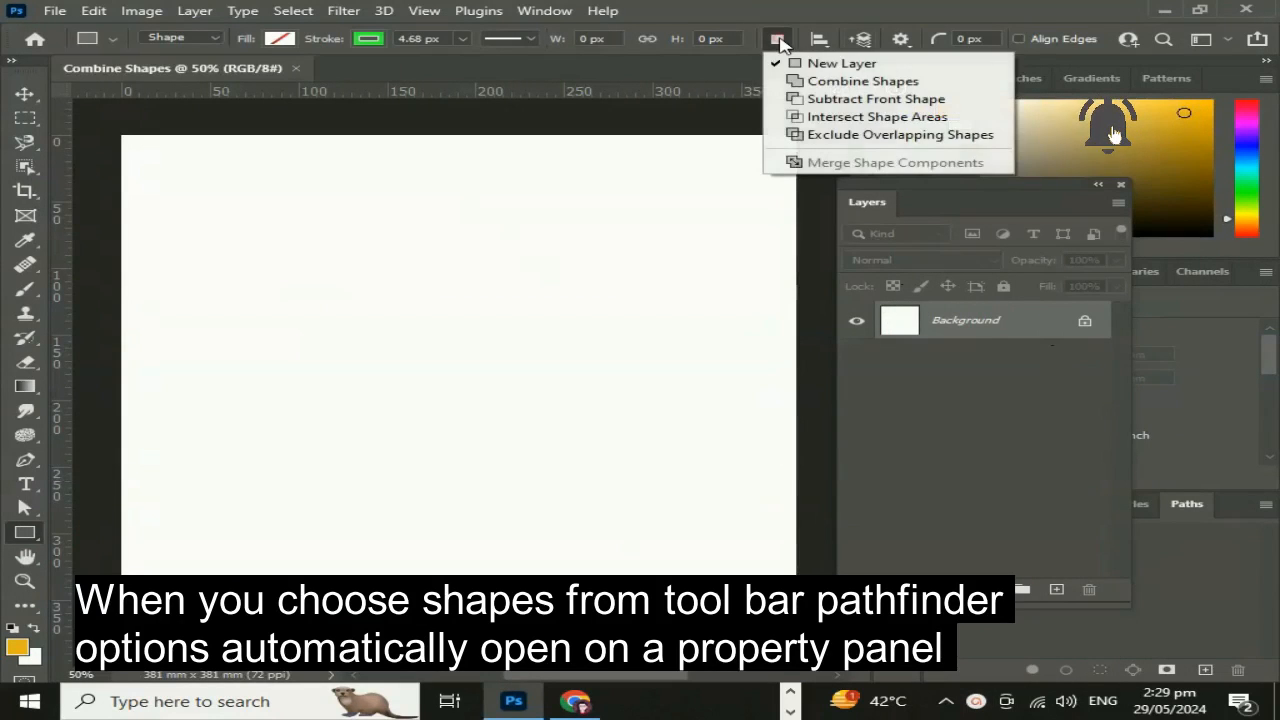
{"action": "left_click", "coordinate": [849, 67]}
{"action": "mouse_move", "coordinate": [323, 200]}
{"action": "left_mouse_down"}
{"action": "mouse_move", "coordinate": [443, 300]}
{"action": "mouse_move", "coordinate": [400, 265]}
{"action": "left_mouse_up"}
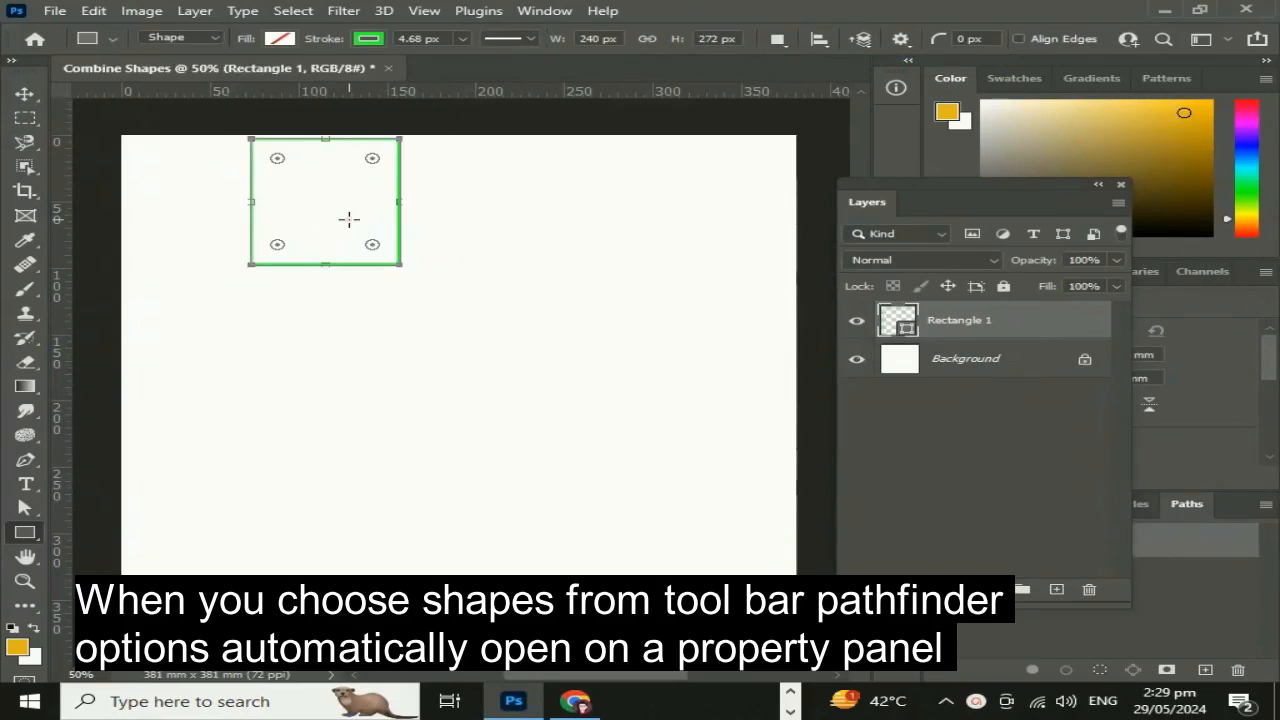
{"action": "left_click_drag", "start_coordinate": [349, 219], "coordinate": [491, 298]}
Move both rectangles together toward the middle of the canvas and combine their layers with Merge Shapes
{"action": "left_click", "coordinate": [24, 93]}
{"action": "left_click_drag", "start_coordinate": [561, 219], "coordinate": [563, 269]}
{"action": "left_click", "coordinate": [972, 362], "text": "shift"}
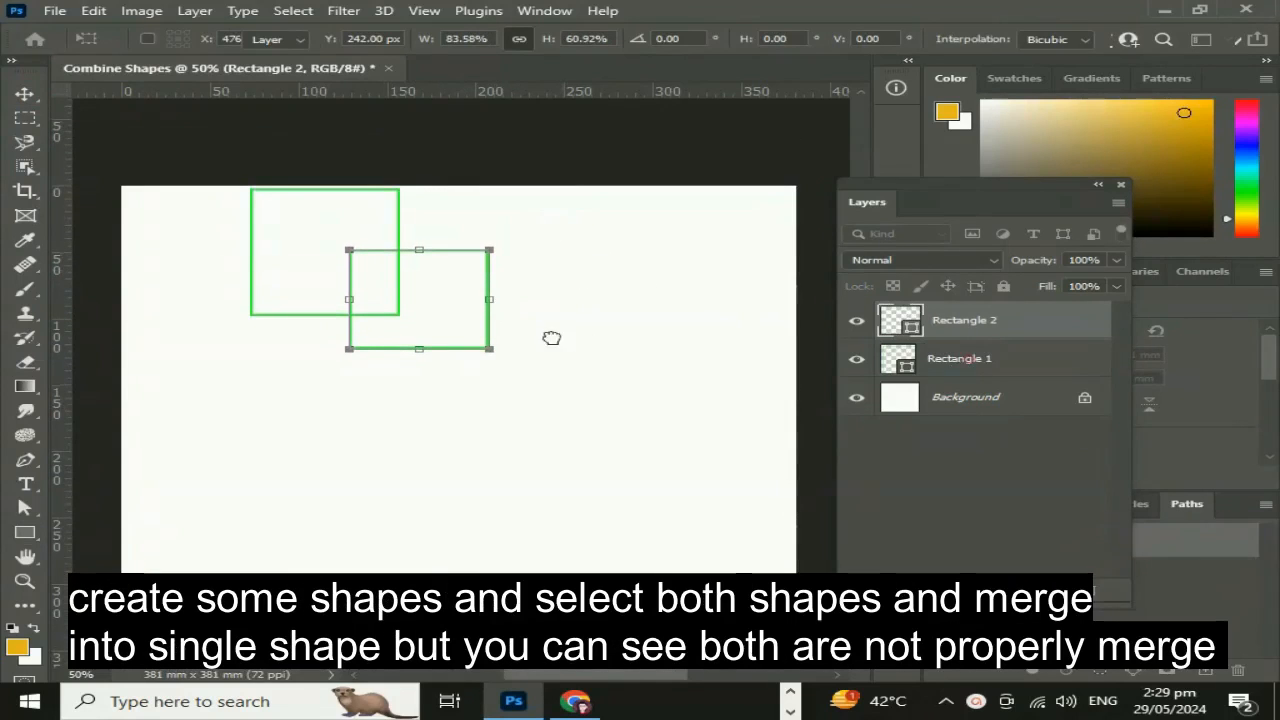
{"action": "left_click_drag", "start_coordinate": [391, 317], "coordinate": [413, 409]}
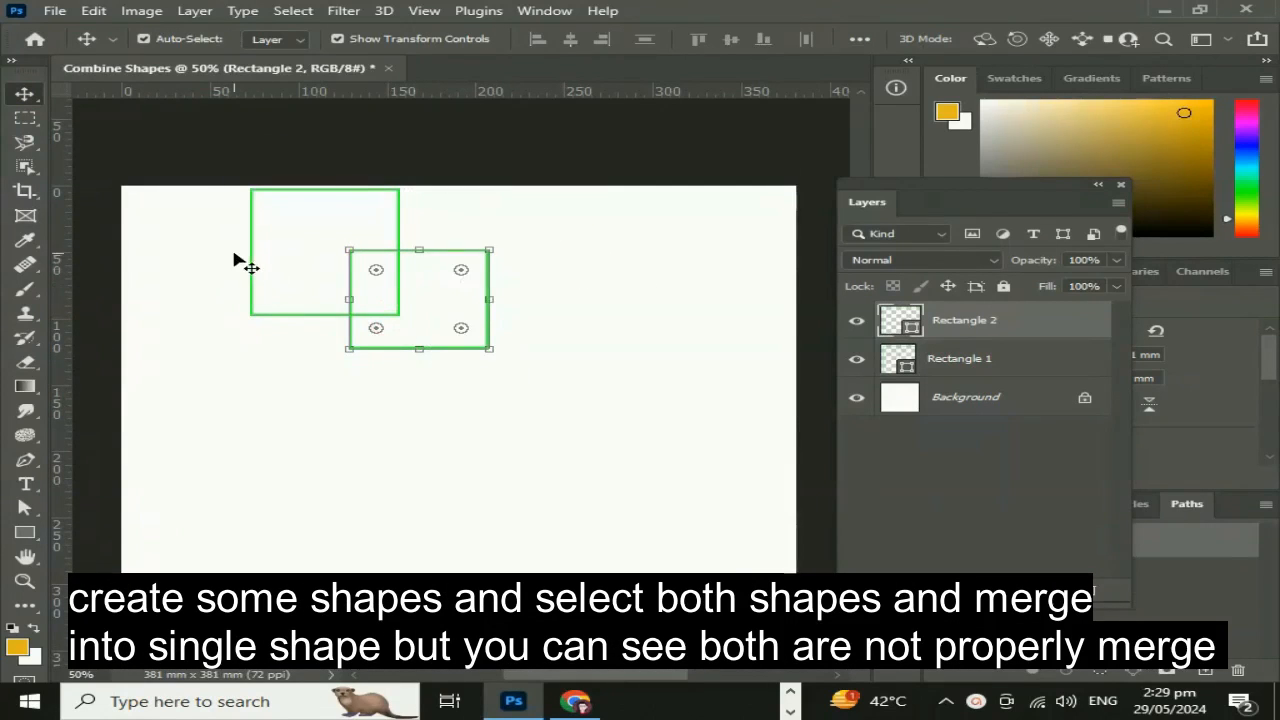
{"action": "left_click_drag", "start_coordinate": [234, 254], "coordinate": [429, 457]}
{"action": "scroll", "coordinate": [673, 506], "scroll_direction": "down", "scroll_amount": 1}
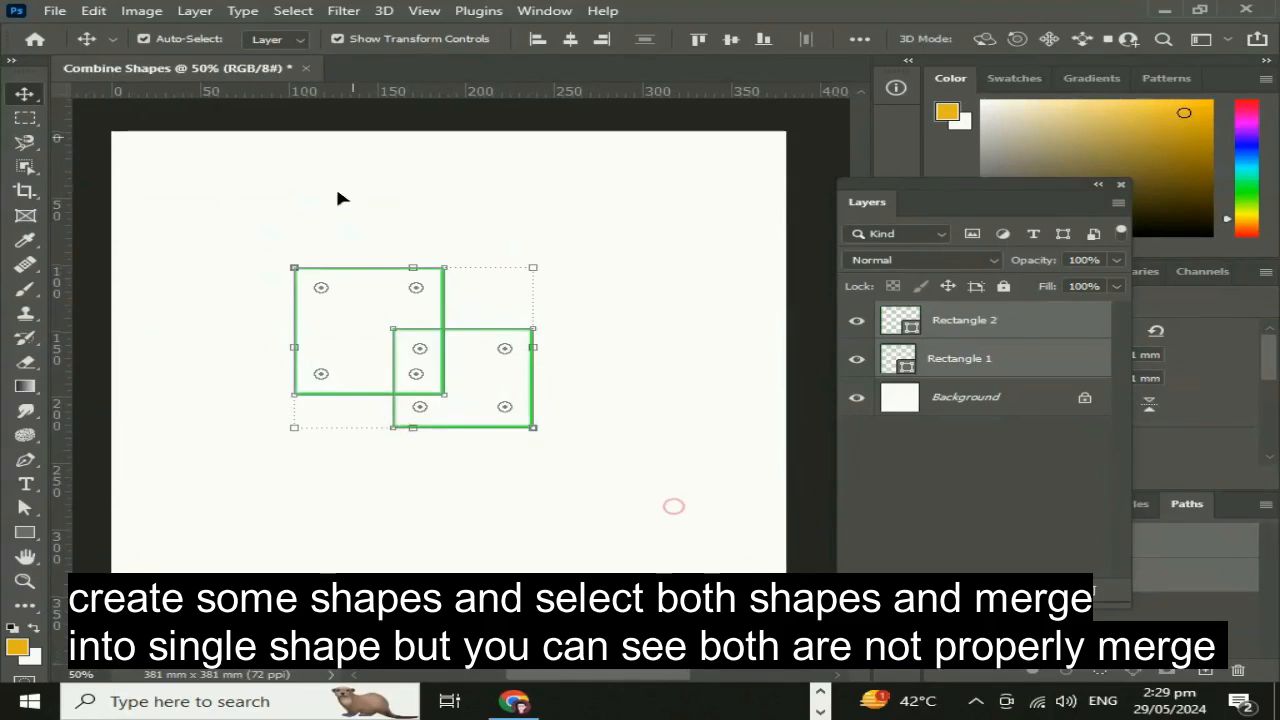
{"action": "right_click", "coordinate": [1001, 327]}
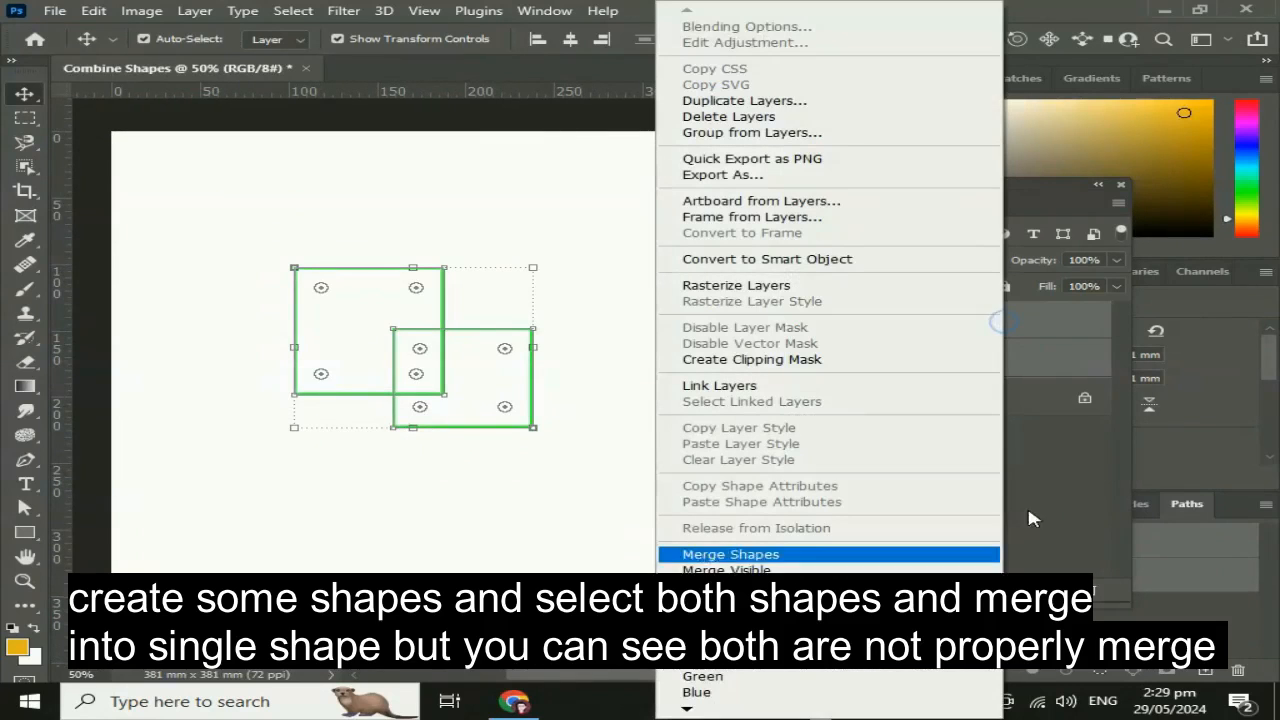
{"action": "left_click", "coordinate": [722, 555]}
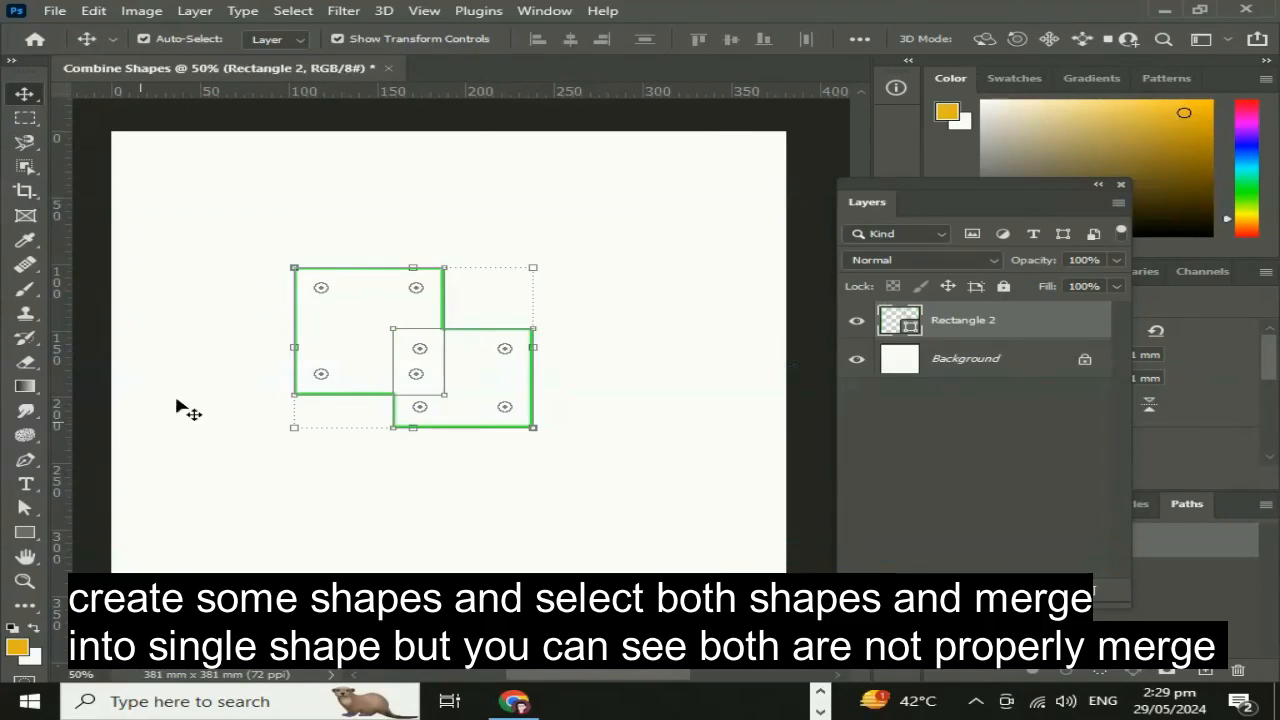
Examine the merged shape's overlap area up close, checking its path outline both selected and deselected
{"action": "left_click", "coordinate": [30, 535]}
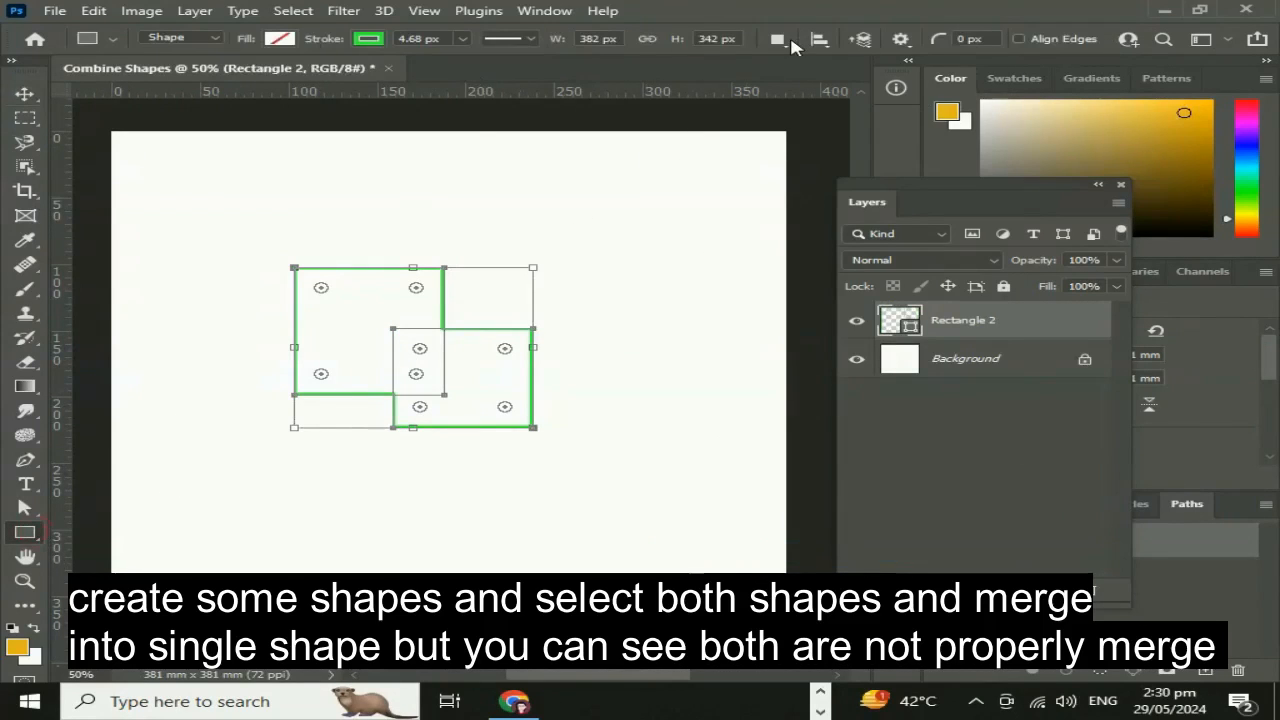
{"action": "left_click", "coordinate": [785, 40]}
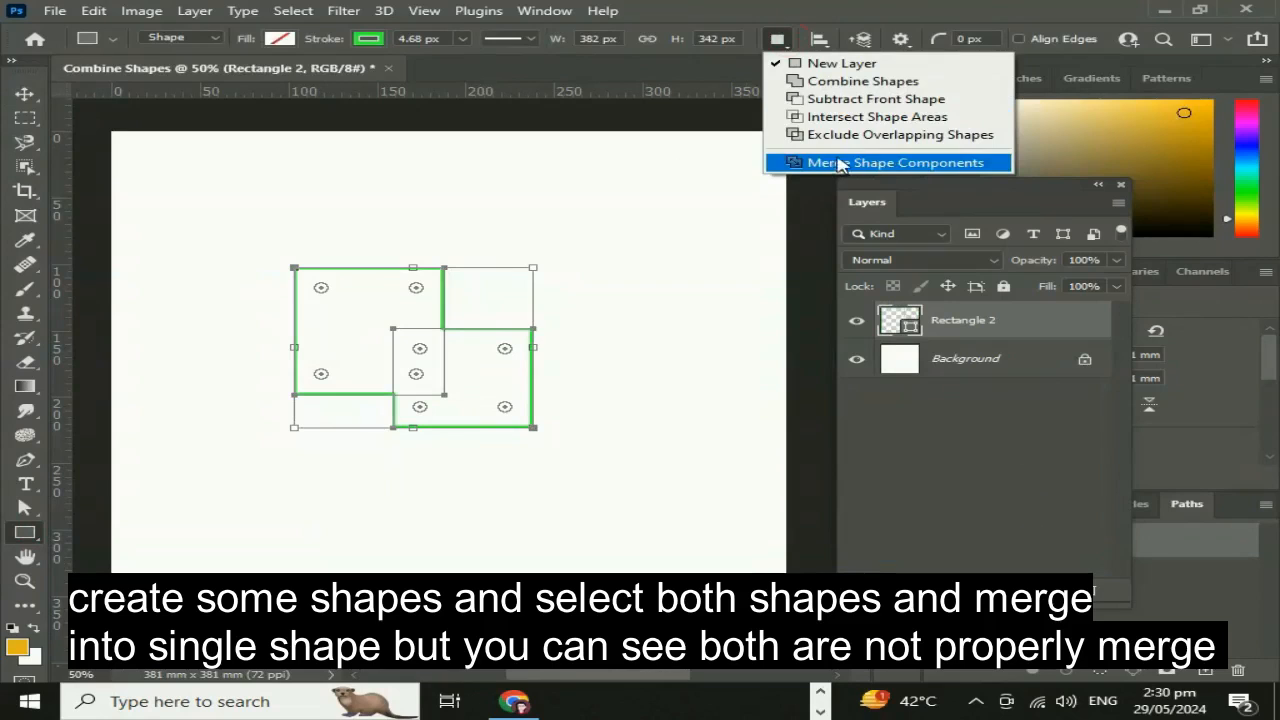
{"action": "left_click", "coordinate": [605, 468]}
{"action": "key", "text": "ctrl+plus"}
{"action": "key", "text": "ctrl+plus"}
{"action": "key", "text": "ctrl+plus"}
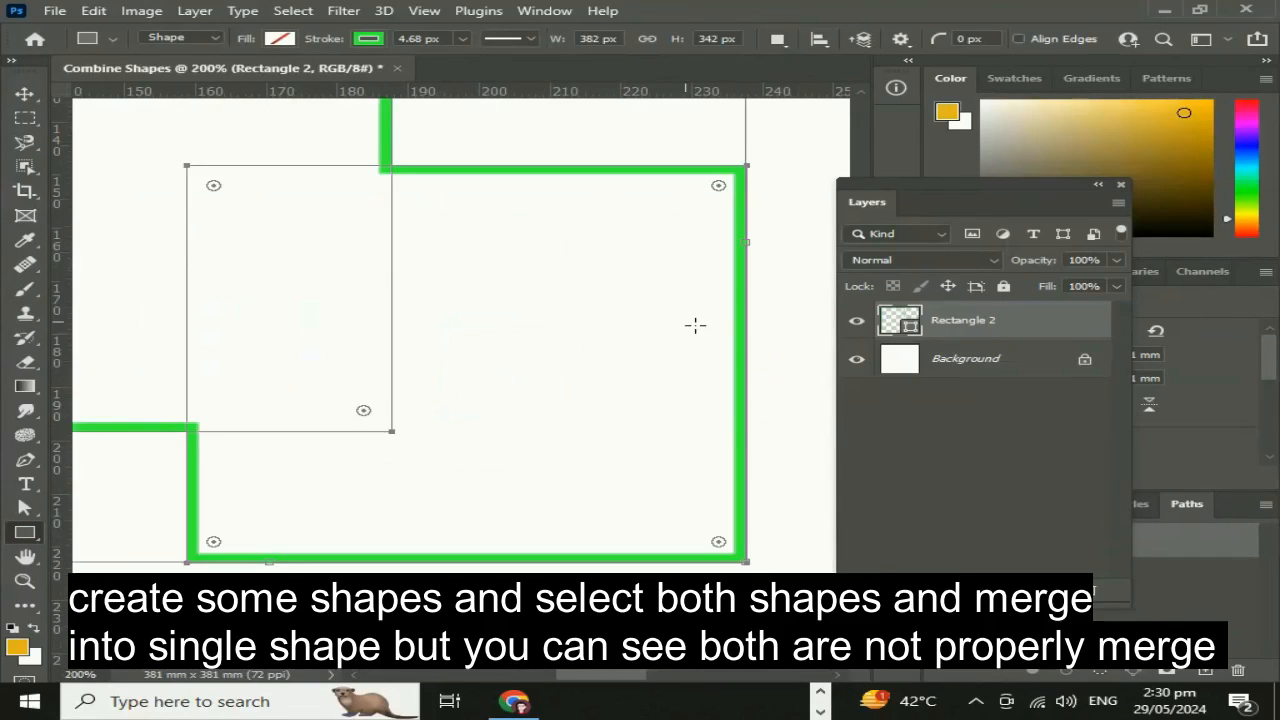
{"action": "left_click_drag", "start_coordinate": [695, 325], "coordinate": [643, 434]}
{"action": "left_click", "coordinate": [688, 260]}
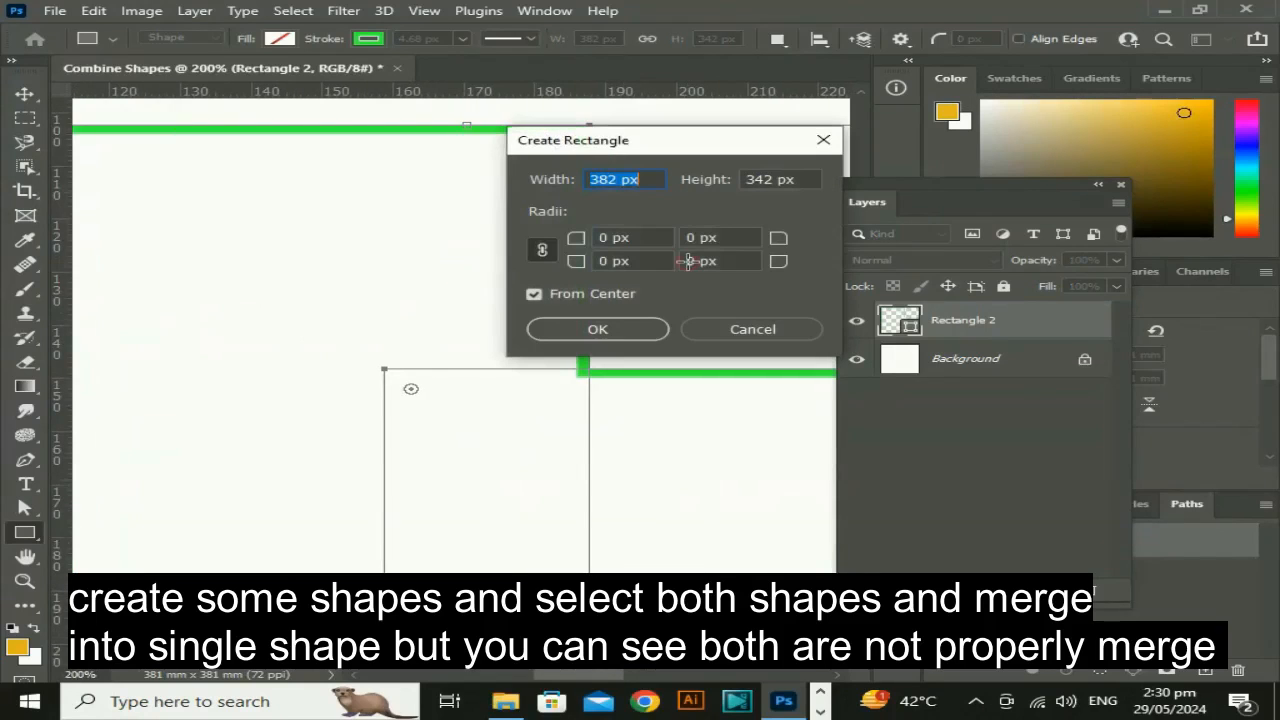
{"action": "left_click", "coordinate": [735, 331]}
{"action": "key", "text": "ctrl+minus"}
{"action": "key", "text": "ctrl+minus"}
{"action": "key", "text": "ctrl+minus"}
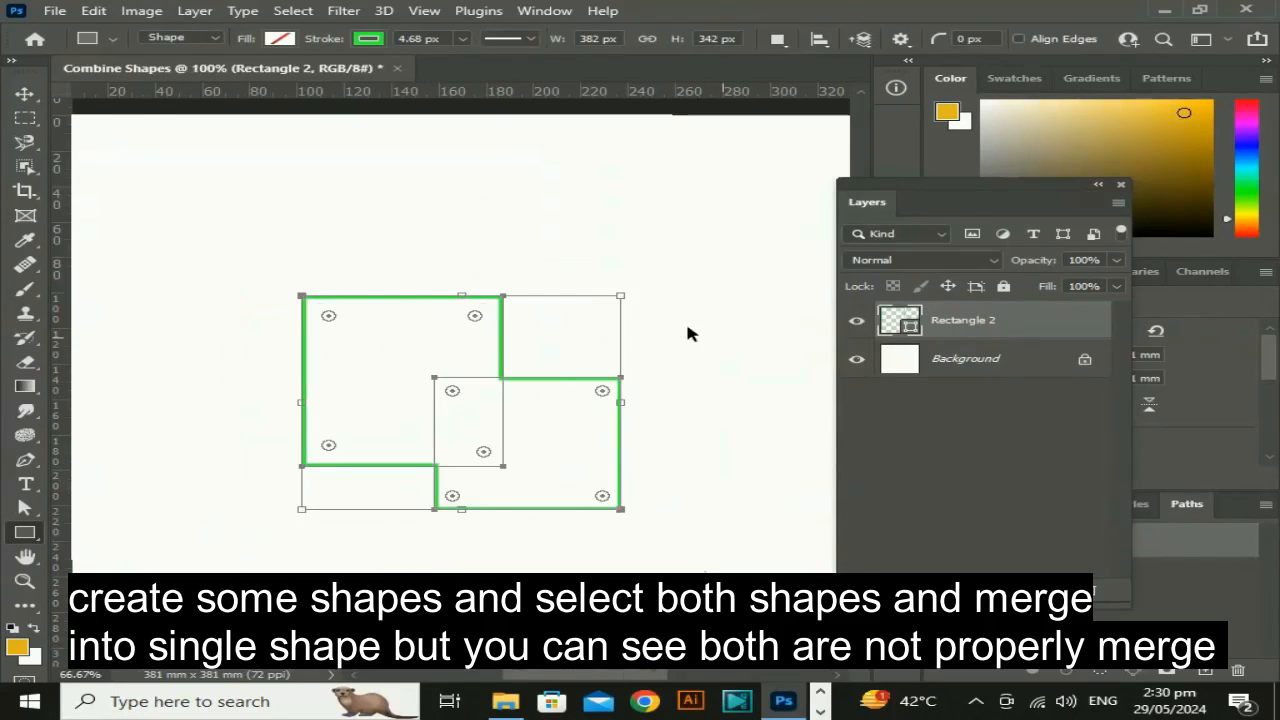
{"action": "left_click", "coordinate": [25, 94]}
{"action": "left_click", "coordinate": [240, 176]}
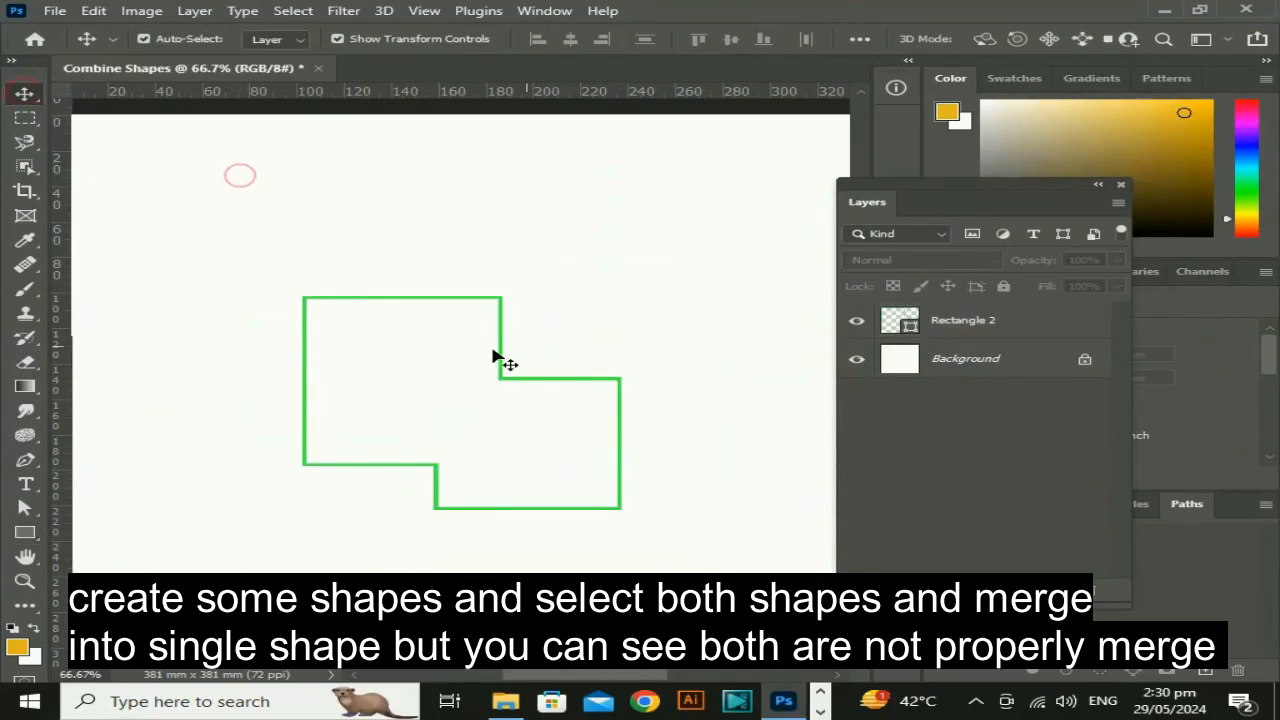
{"action": "left_click", "coordinate": [505, 387]}
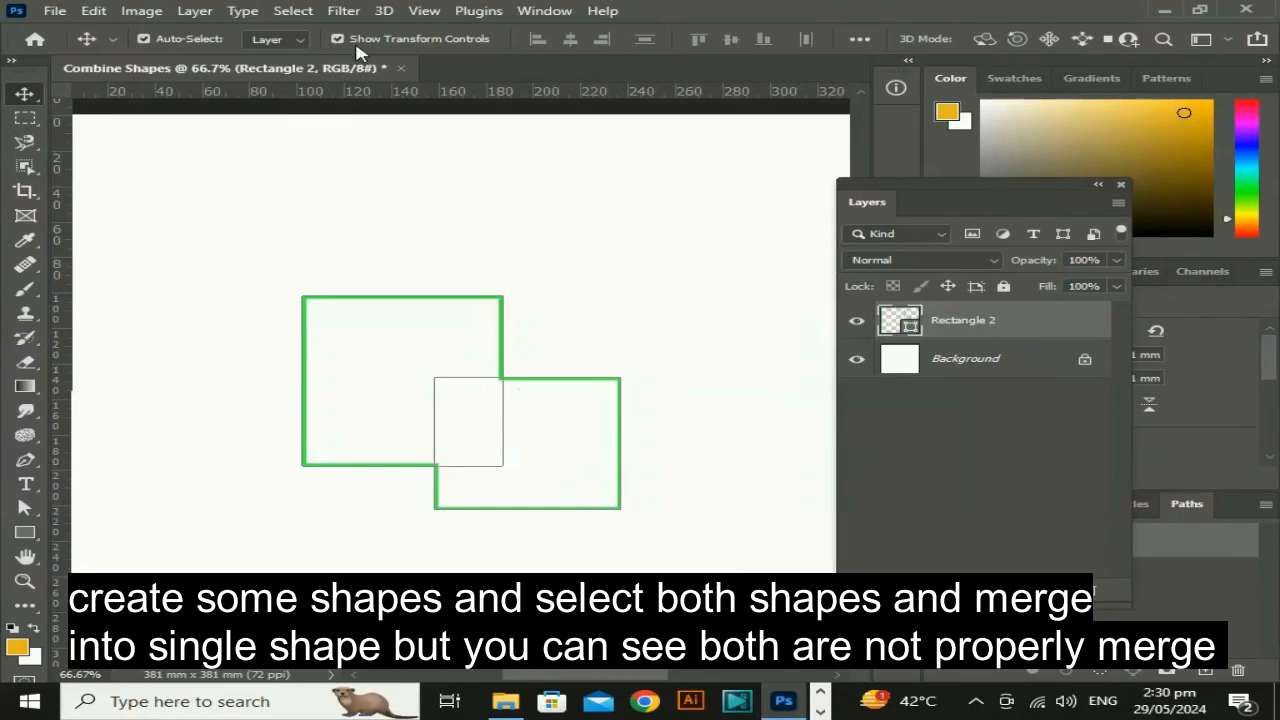
Fill the merged rectangle shape with the recently used purple
{"action": "left_click", "coordinate": [26, 531]}
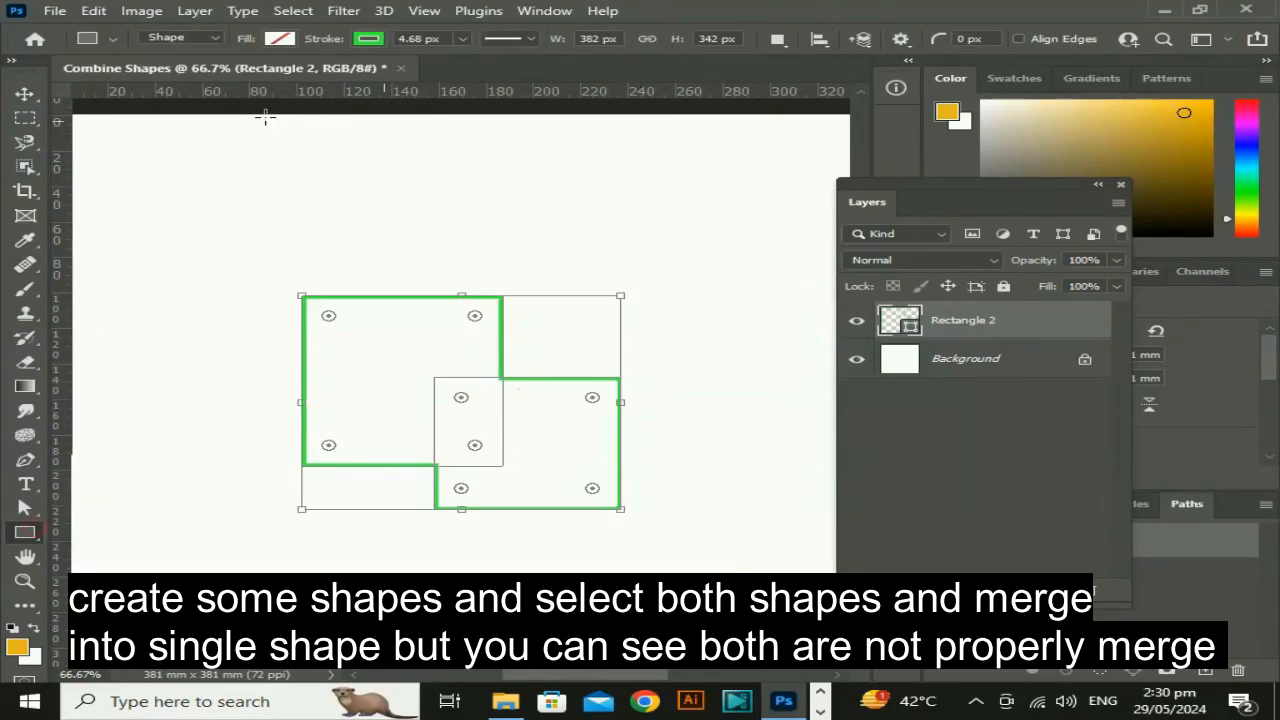
{"action": "left_click", "coordinate": [279, 38]}
{"action": "left_click", "coordinate": [146, 138]}
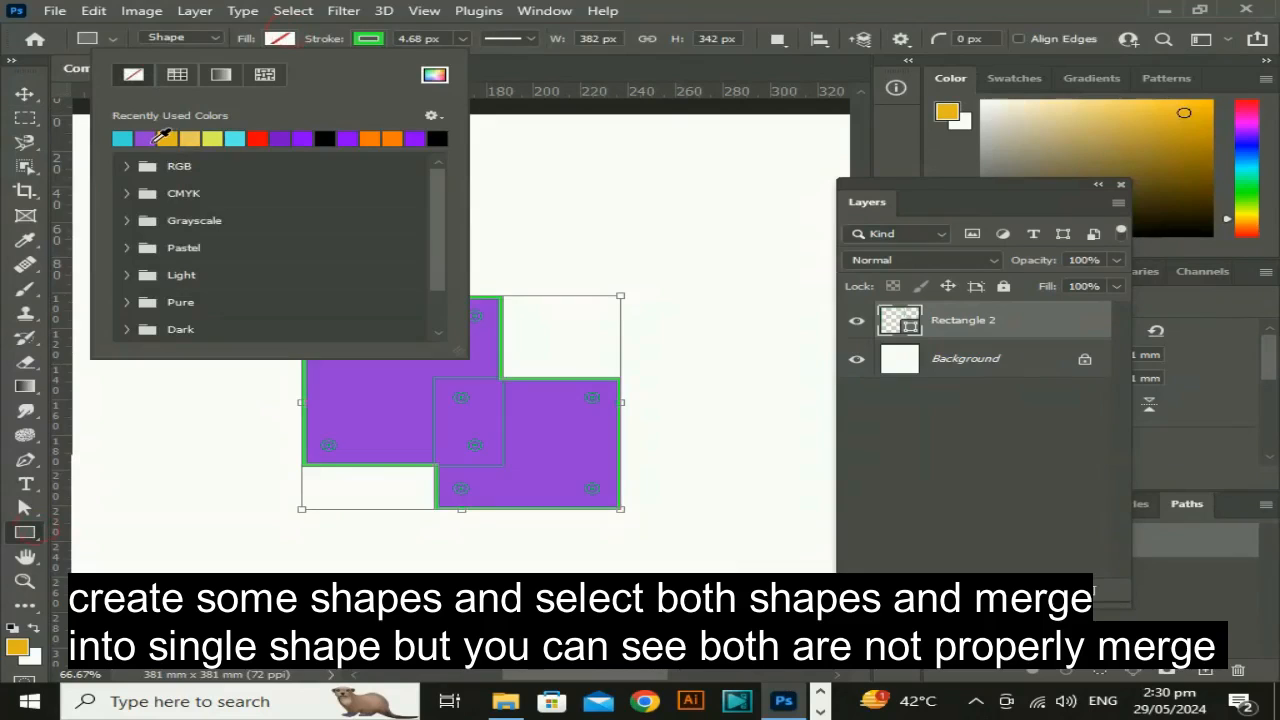
{"action": "left_click", "coordinate": [289, 40]}
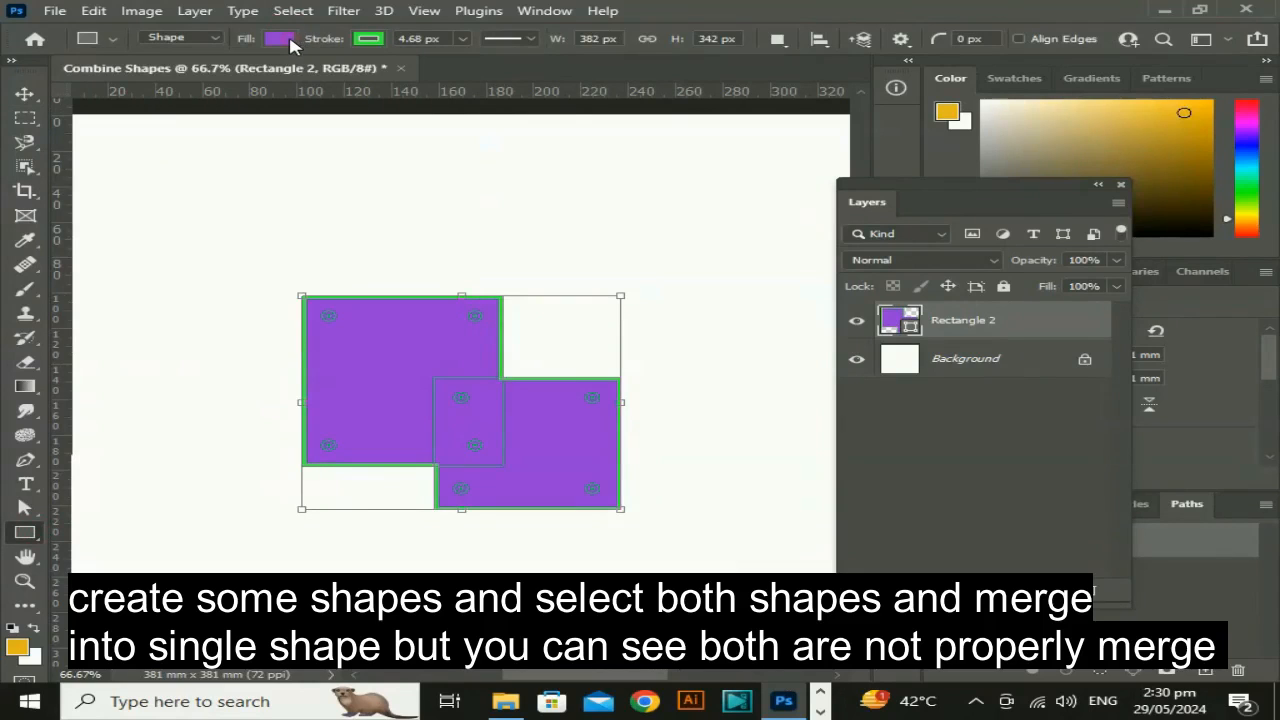
Check the outline in the purple shape's overlap and unite its paths with Merge Shape Components
{"action": "left_click", "coordinate": [25, 94]}
{"action": "left_click", "coordinate": [468, 421]}
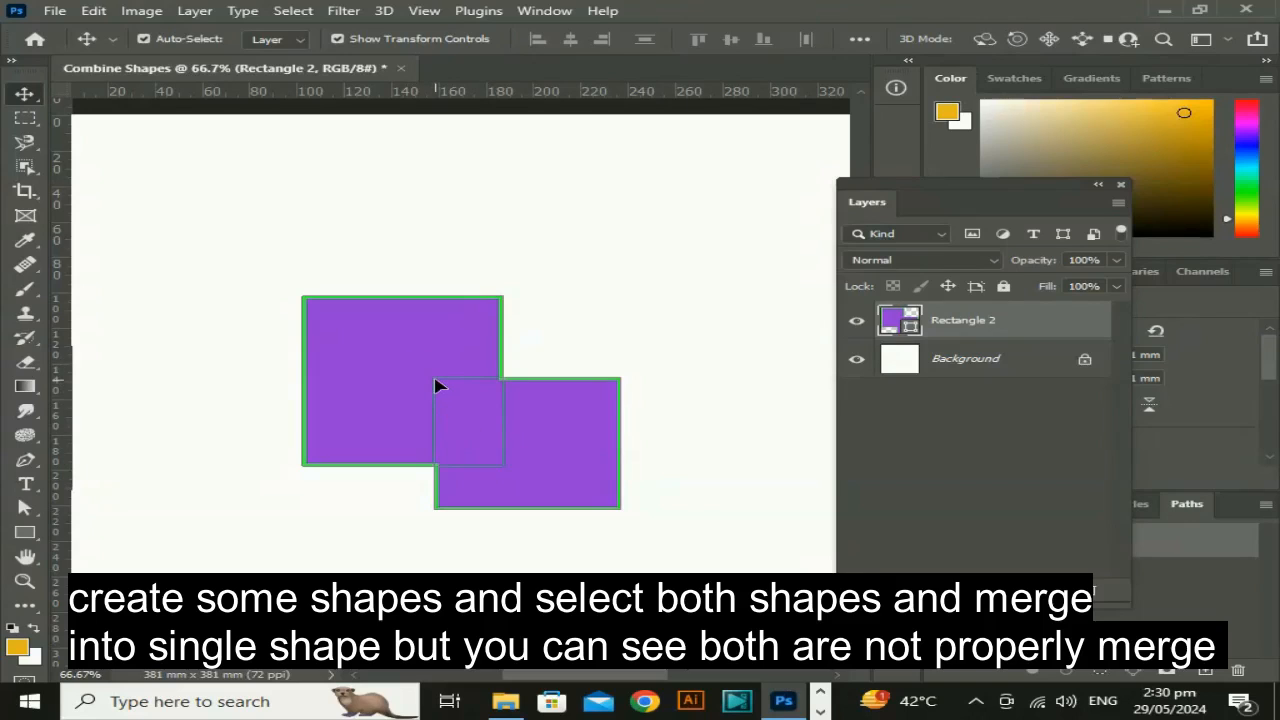
{"action": "left_click", "coordinate": [25, 530]}
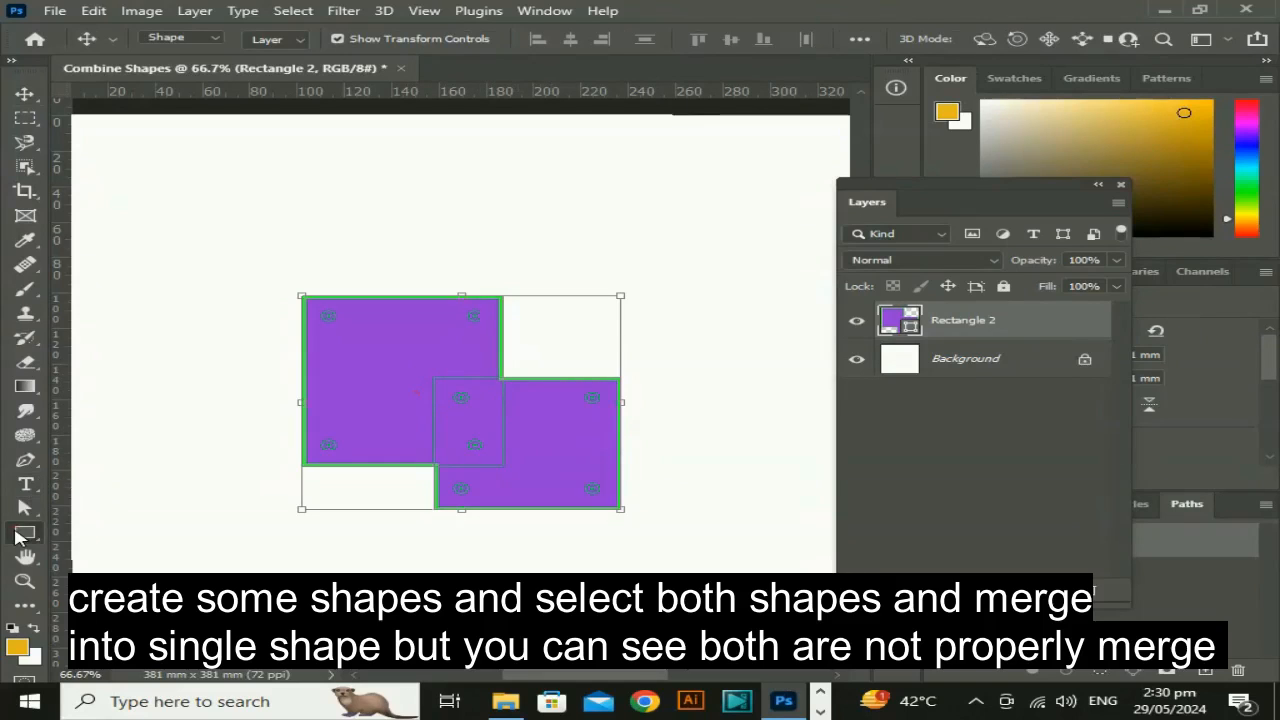
{"action": "left_click", "coordinate": [777, 40]}
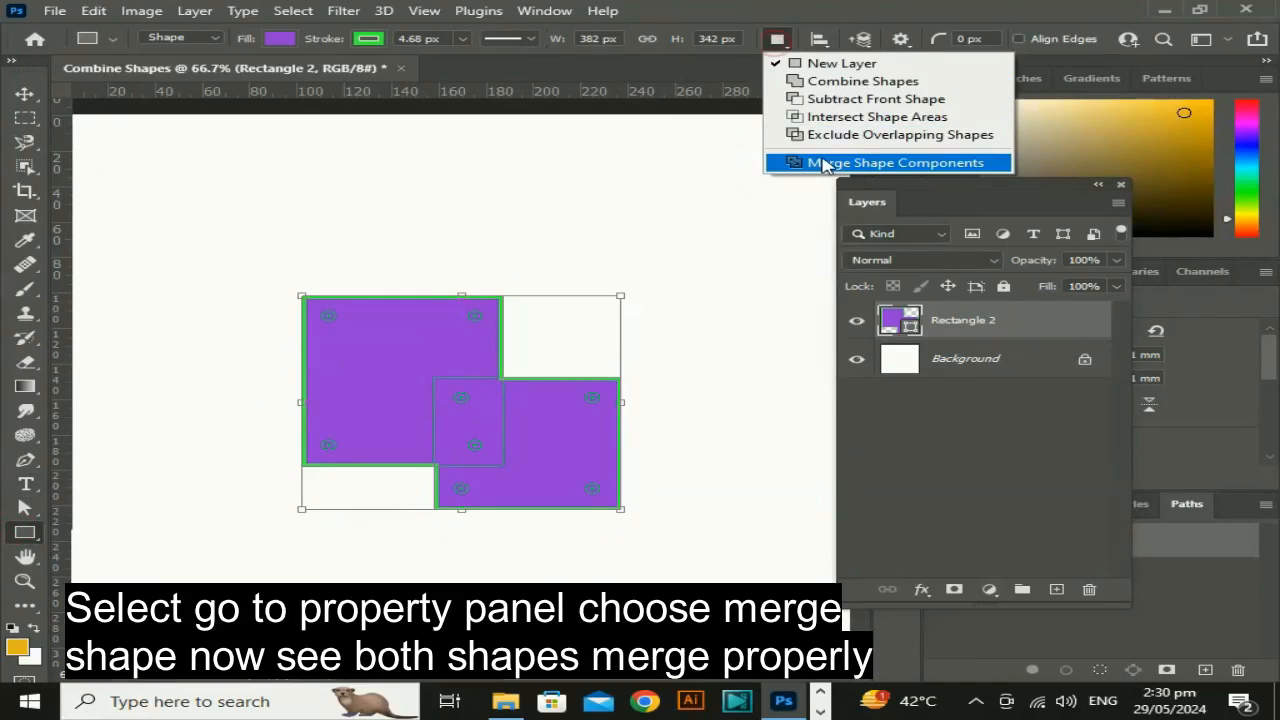
{"action": "left_click", "coordinate": [820, 158]}
{"action": "left_click", "coordinate": [563, 270]}
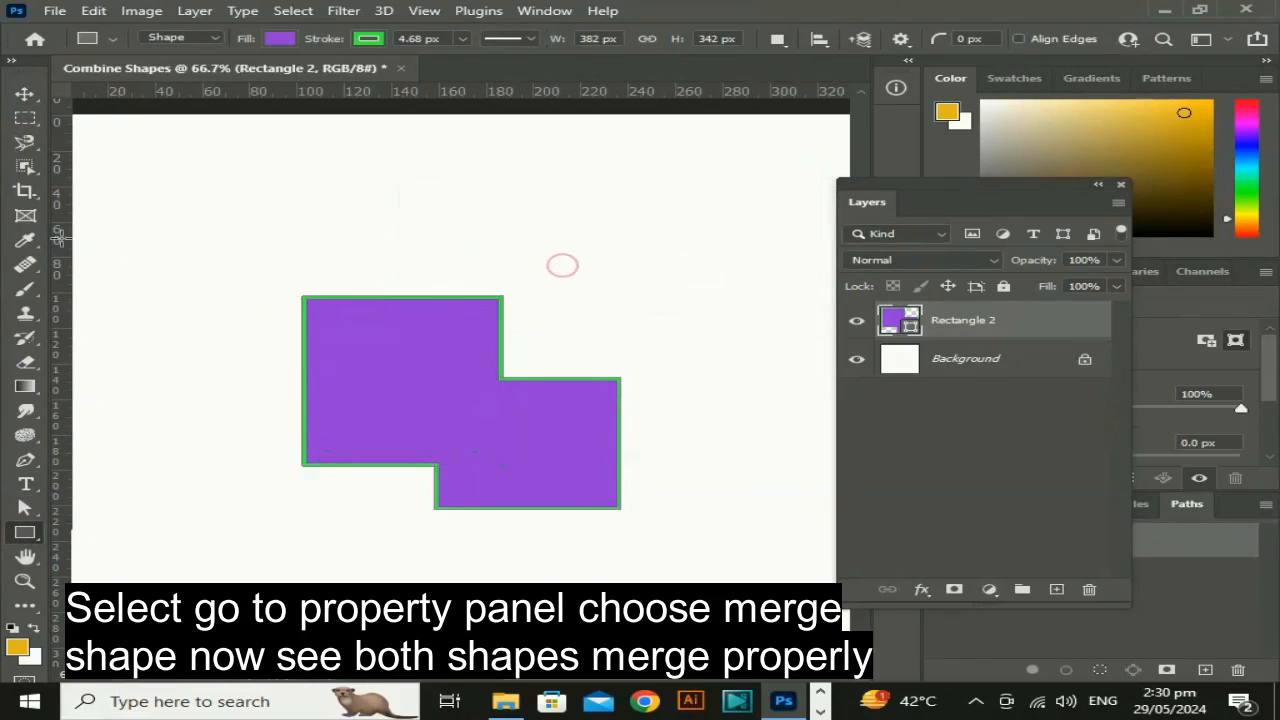
Move the purple shape to the upper-left area of the canvas and deselect it
{"action": "left_click", "coordinate": [27, 98]}
{"action": "left_click_drag", "start_coordinate": [540, 420], "coordinate": [519, 396]}
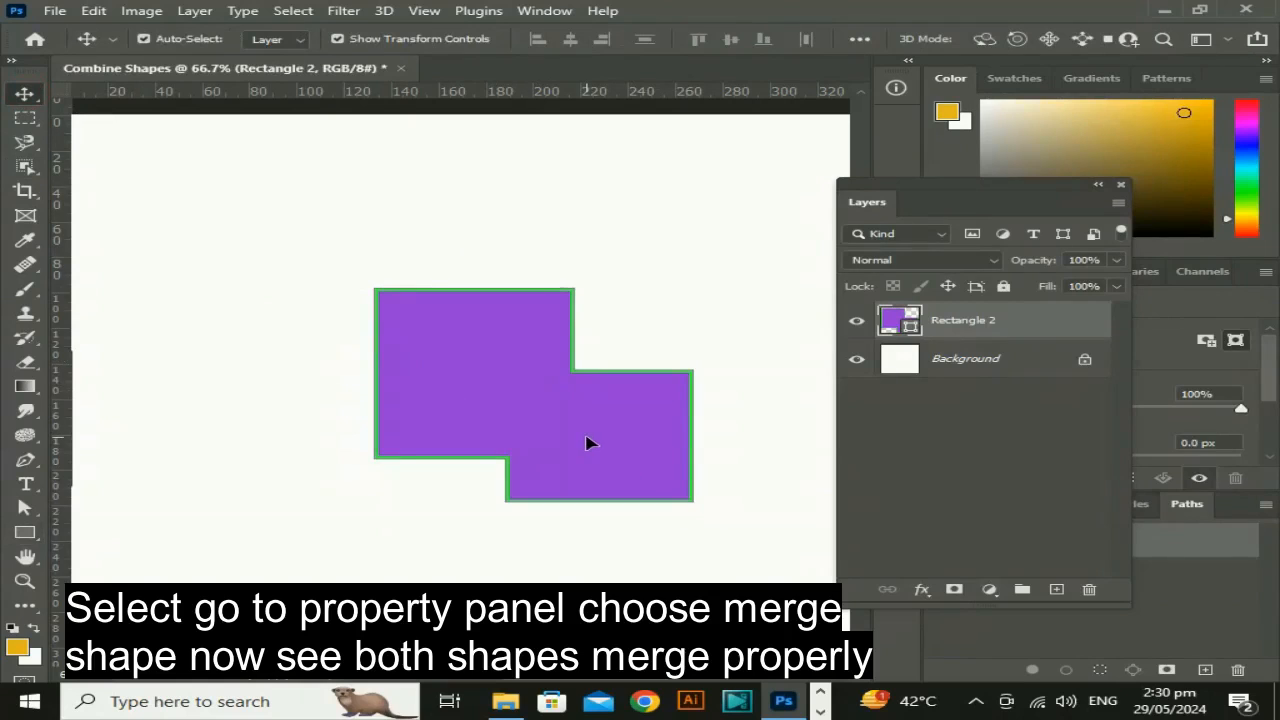
{"action": "key", "text": "ctrl+minus"}
{"action": "left_click_drag", "start_coordinate": [500, 418], "coordinate": [386, 359]}
{"action": "left_click", "coordinate": [520, 462]}
Draw an ellipse about 471 by 273 px below the purple shape using the Combine Shapes path operation
{"action": "right_click", "coordinate": [26, 533]}
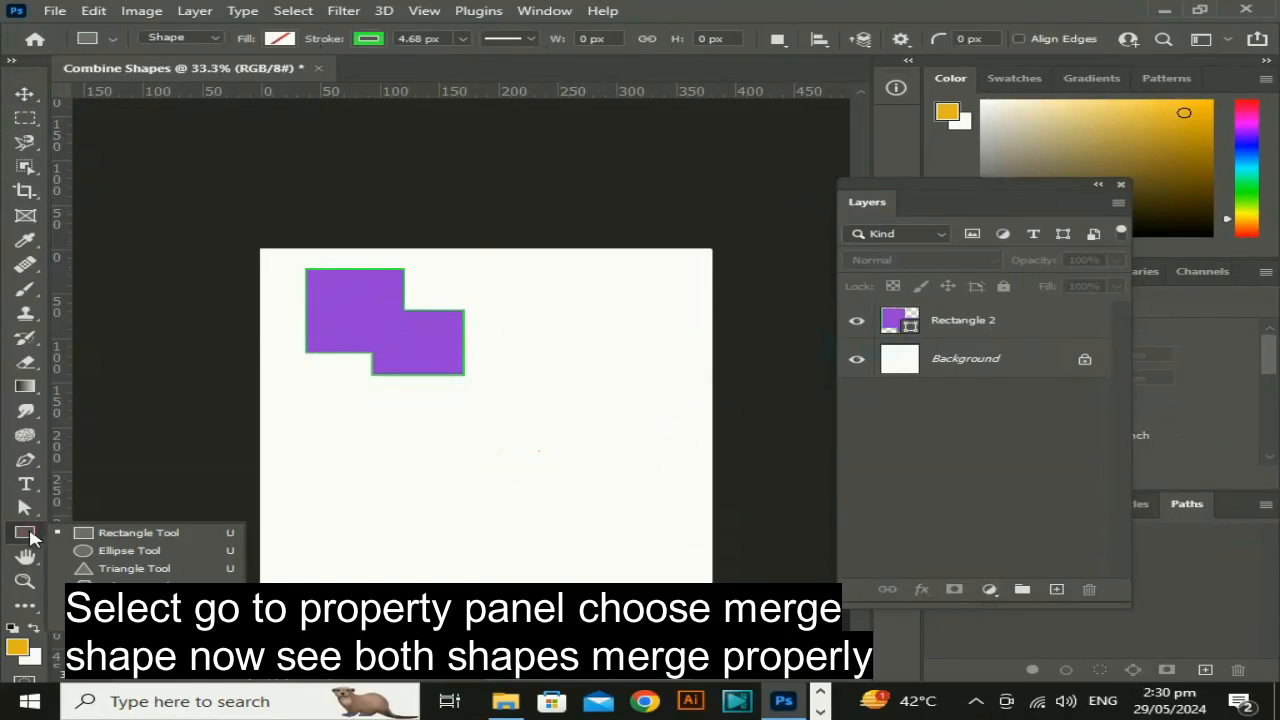
{"action": "left_click", "coordinate": [90, 551]}
{"action": "left_click", "coordinate": [778, 40]}
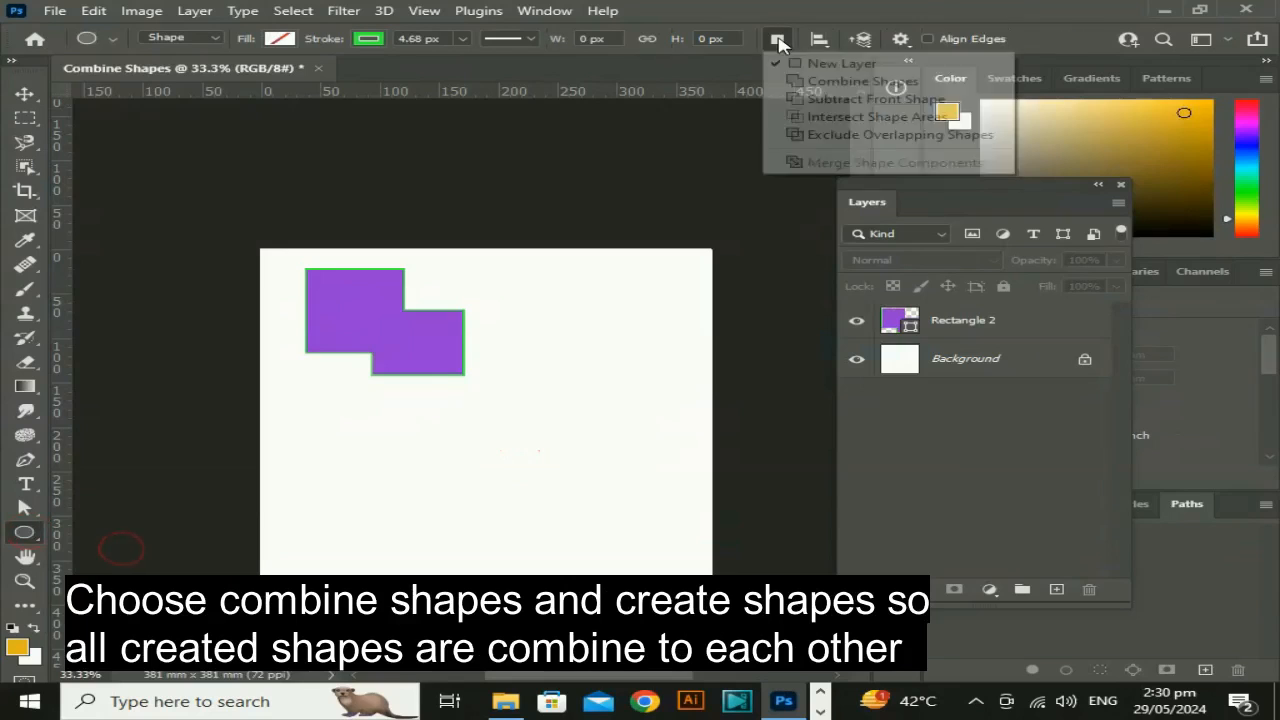
{"action": "left_click", "coordinate": [838, 88]}
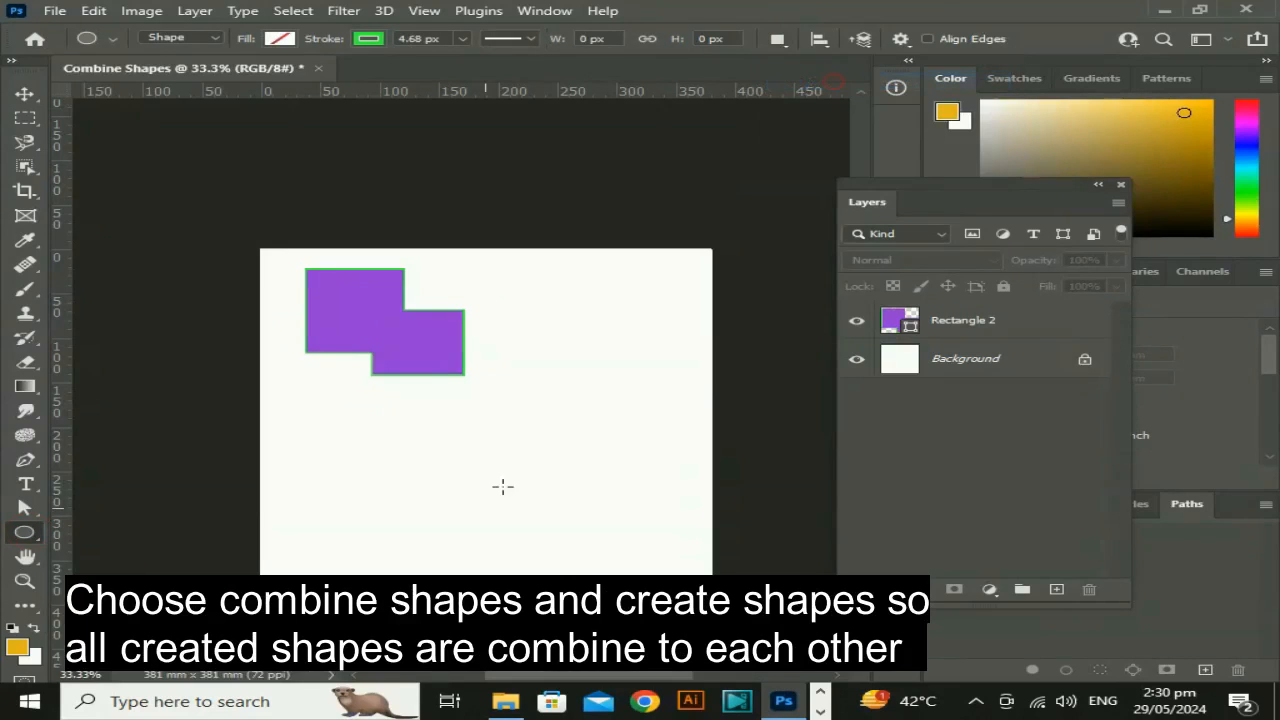
{"action": "left_click_drag", "start_coordinate": [480, 474], "coordinate": [480, 434]}
{"action": "left_click_drag", "start_coordinate": [385, 392], "coordinate": [582, 476]}
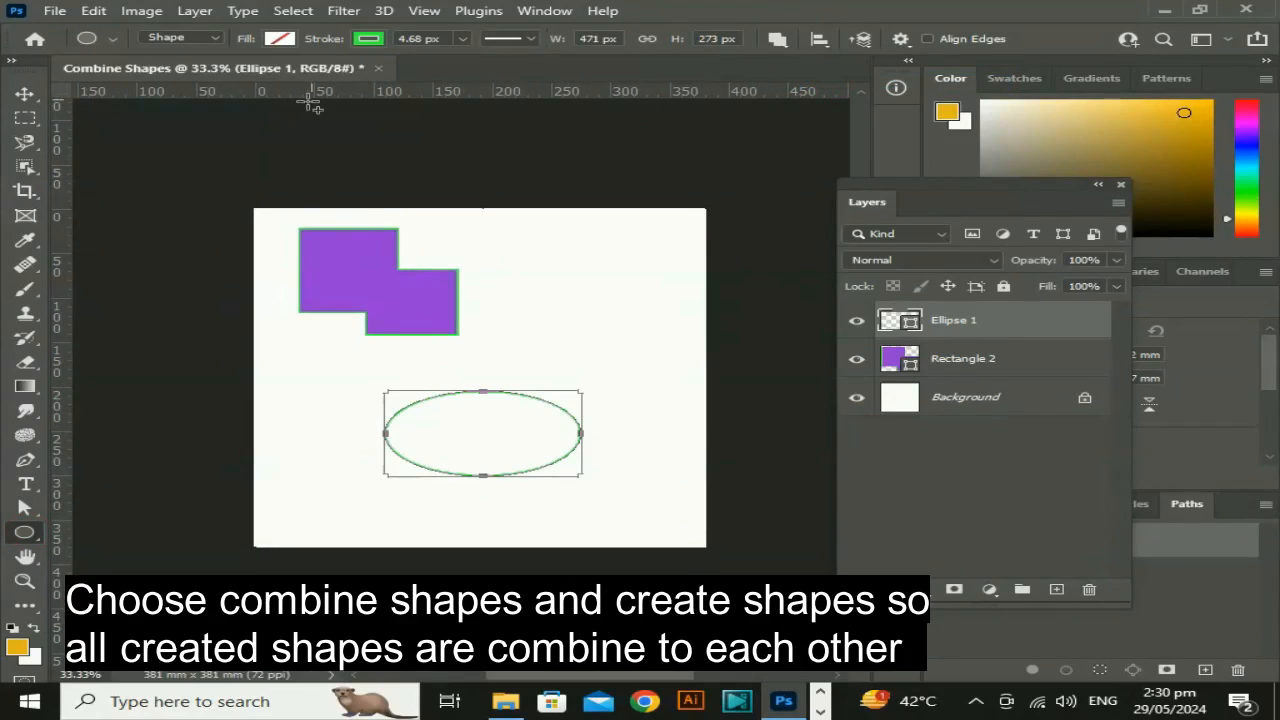
Fill the ellipse with the recently used cyan and remove its green stroke
{"action": "left_click", "coordinate": [280, 38]}
{"action": "left_click", "coordinate": [144, 138]}
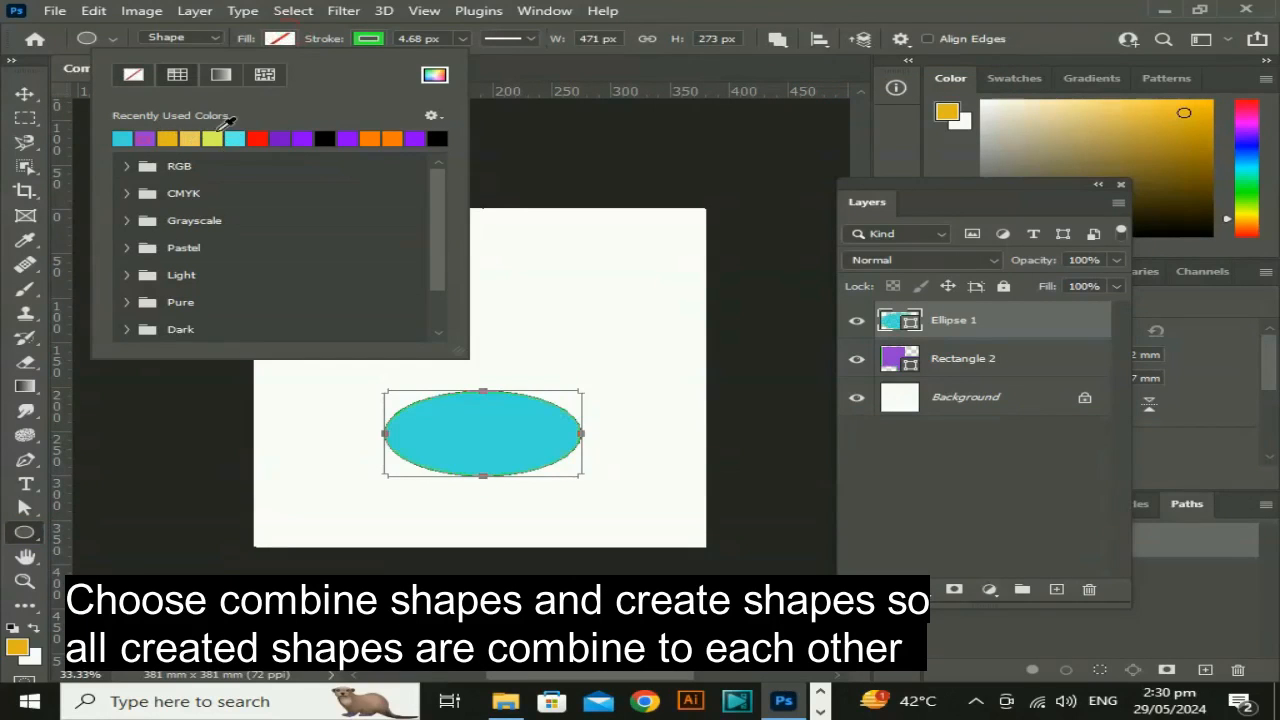
{"action": "left_click", "coordinate": [369, 38]}
{"action": "left_click", "coordinate": [369, 38]}
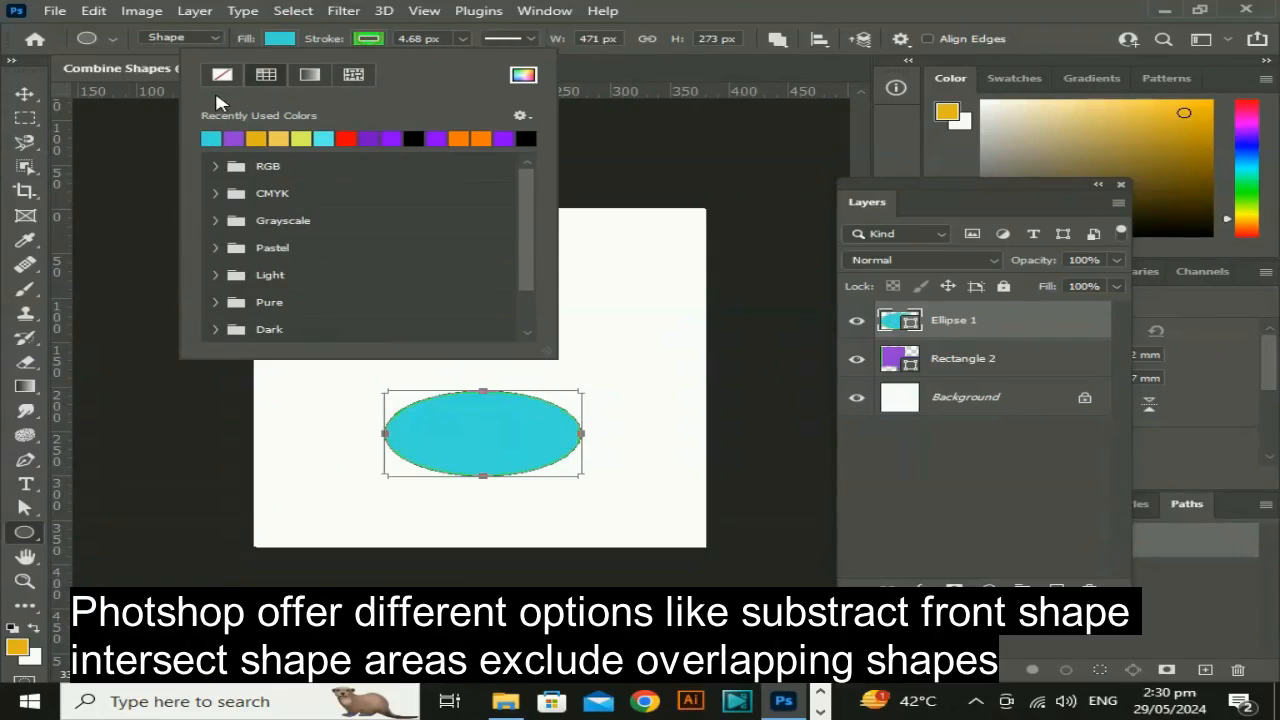
Set the foreground colour to blue (RGB 28, 71, 230) and fill the cyan ellipse with it
{"action": "left_click", "coordinate": [16, 646]}
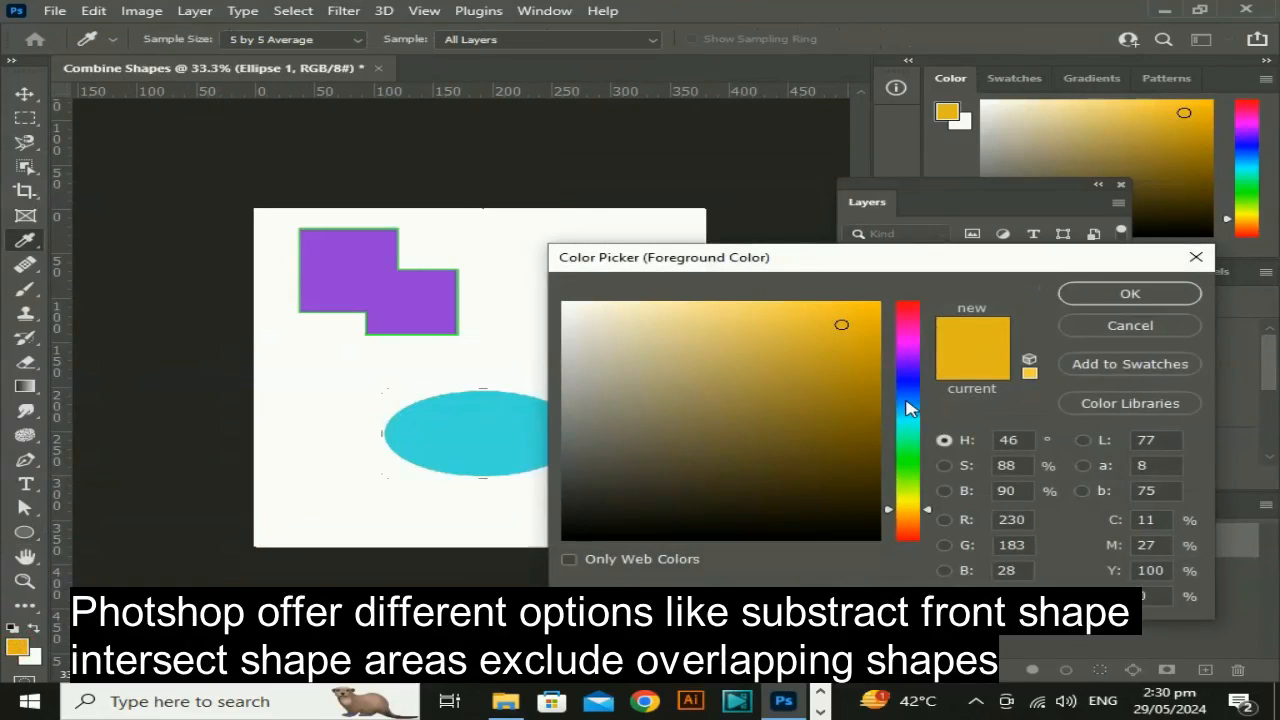
{"action": "left_click_drag", "start_coordinate": [906, 401], "coordinate": [912, 389]}
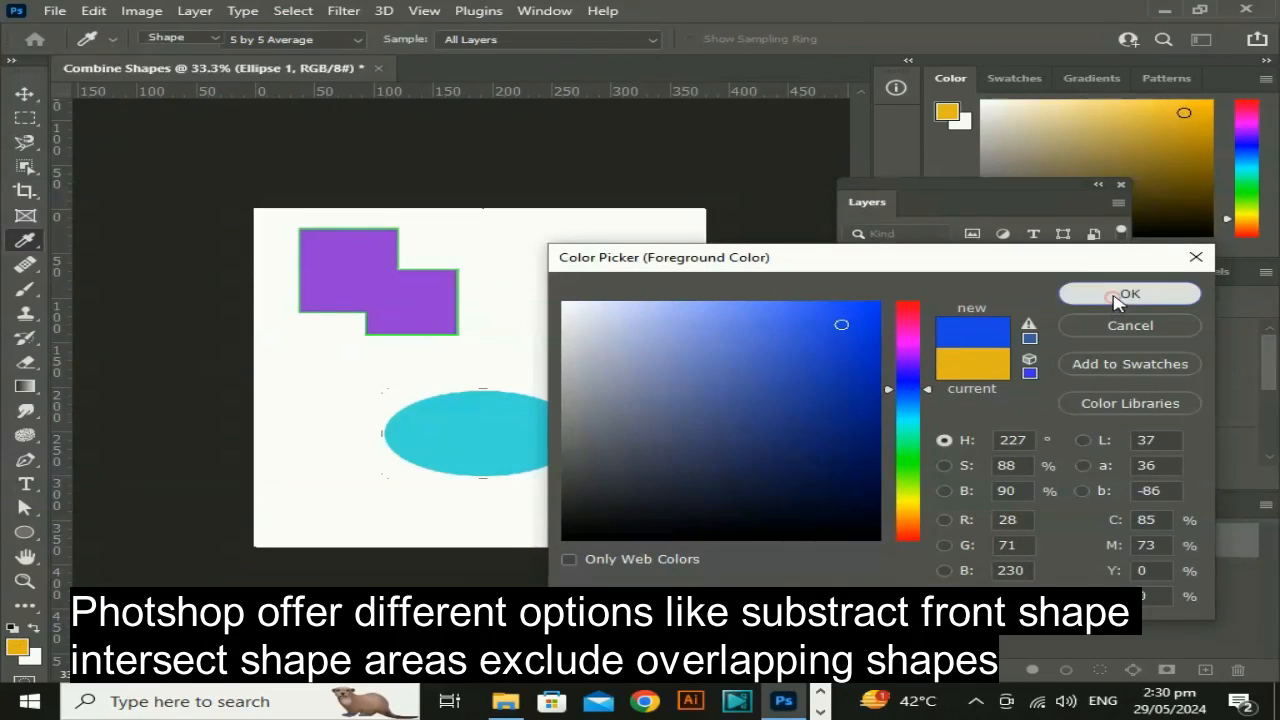
{"action": "left_click", "coordinate": [1114, 294]}
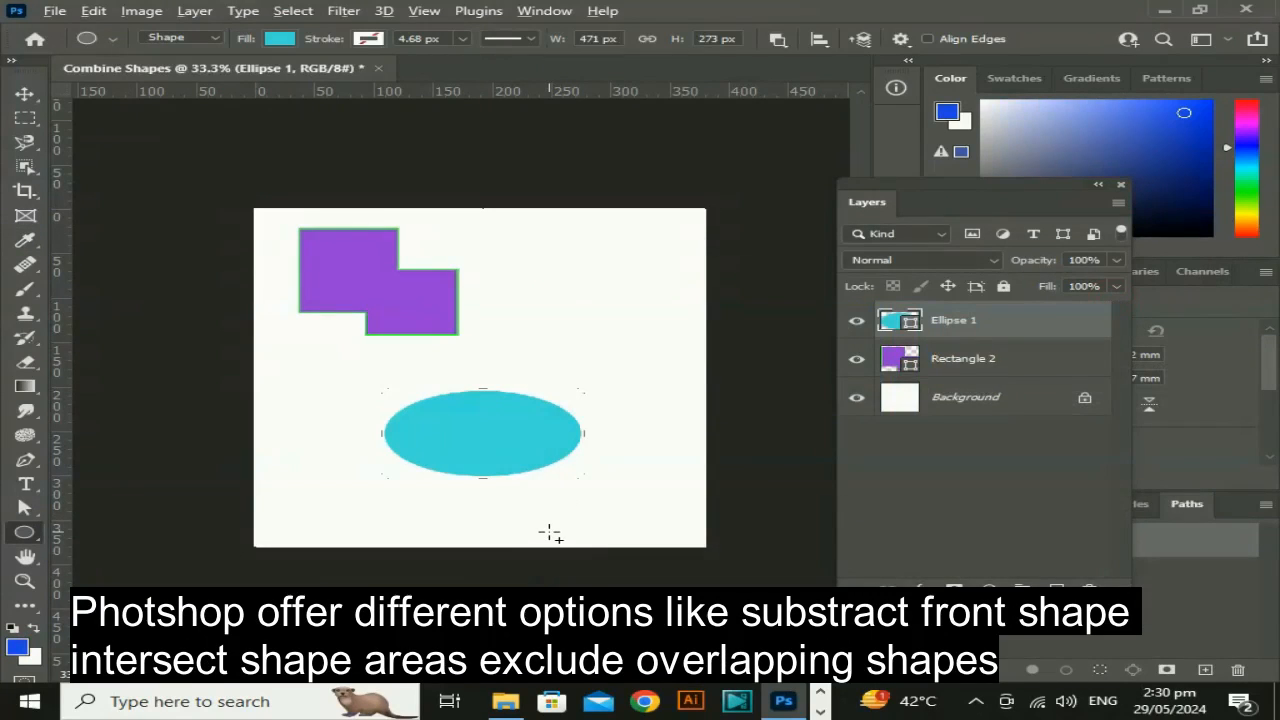
{"action": "key", "text": "alt+BackSpace"}
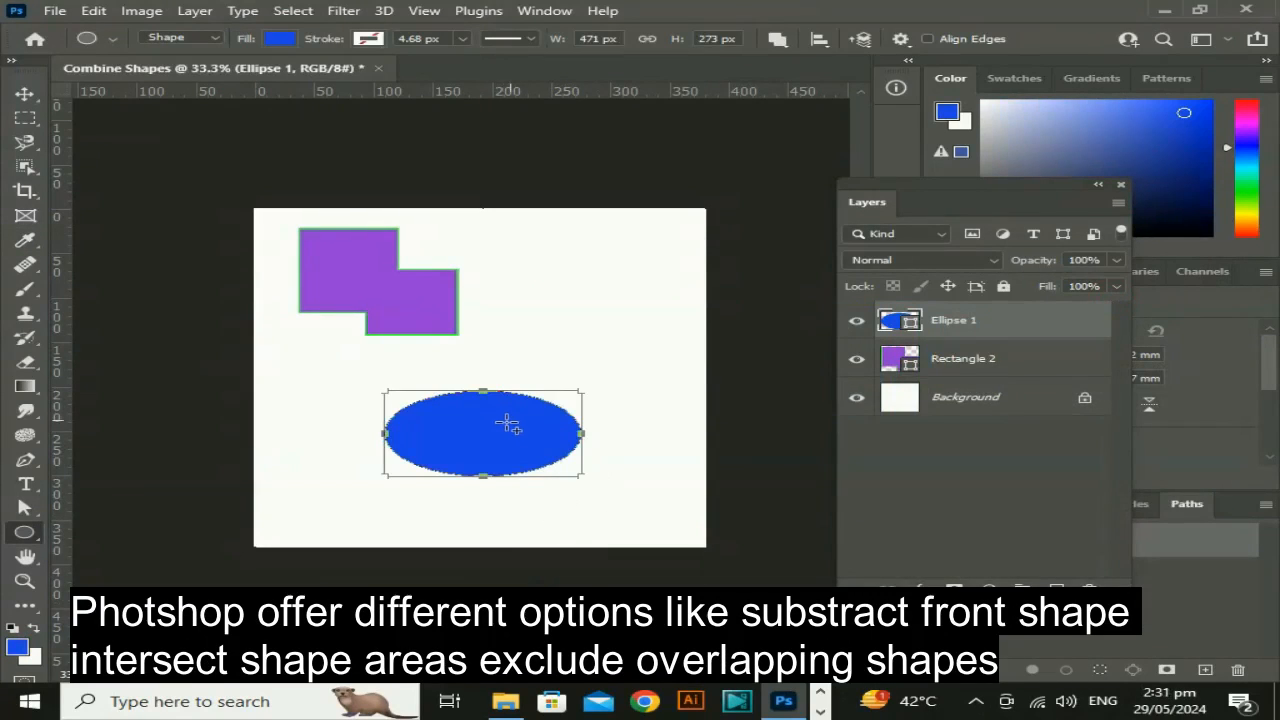
Add three more ellipses overlapping the blue ellipse's left, right and lower edges as combined shapes, and deselect the layer
{"action": "left_click_drag", "start_coordinate": [527, 408], "coordinate": [638, 472]}
{"action": "left_click_drag", "start_coordinate": [309, 405], "coordinate": [590, 495]}
{"action": "left_click", "coordinate": [24, 93]}
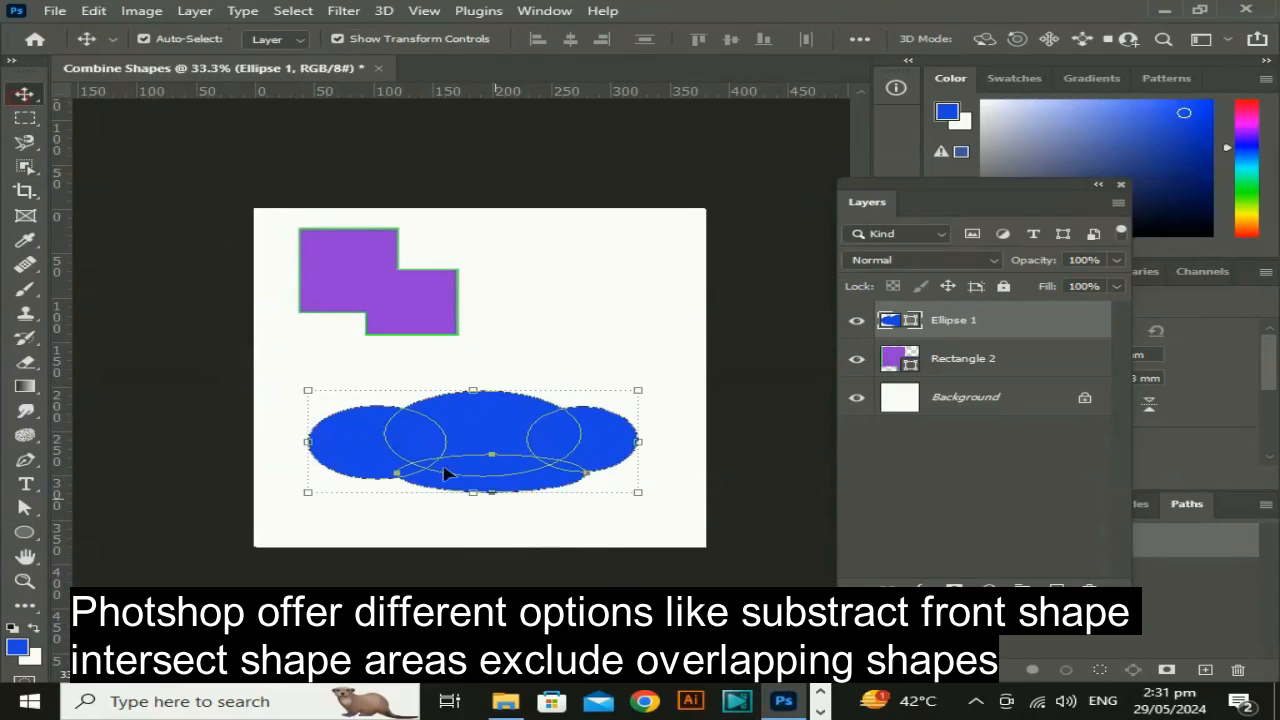
{"action": "left_click", "coordinate": [588, 541]}
Move the combined blue shape up and left towards the purple shape, and delete it
{"action": "left_click_drag", "start_coordinate": [491, 455], "coordinate": [467, 405]}
{"action": "left_click", "coordinate": [628, 538]}
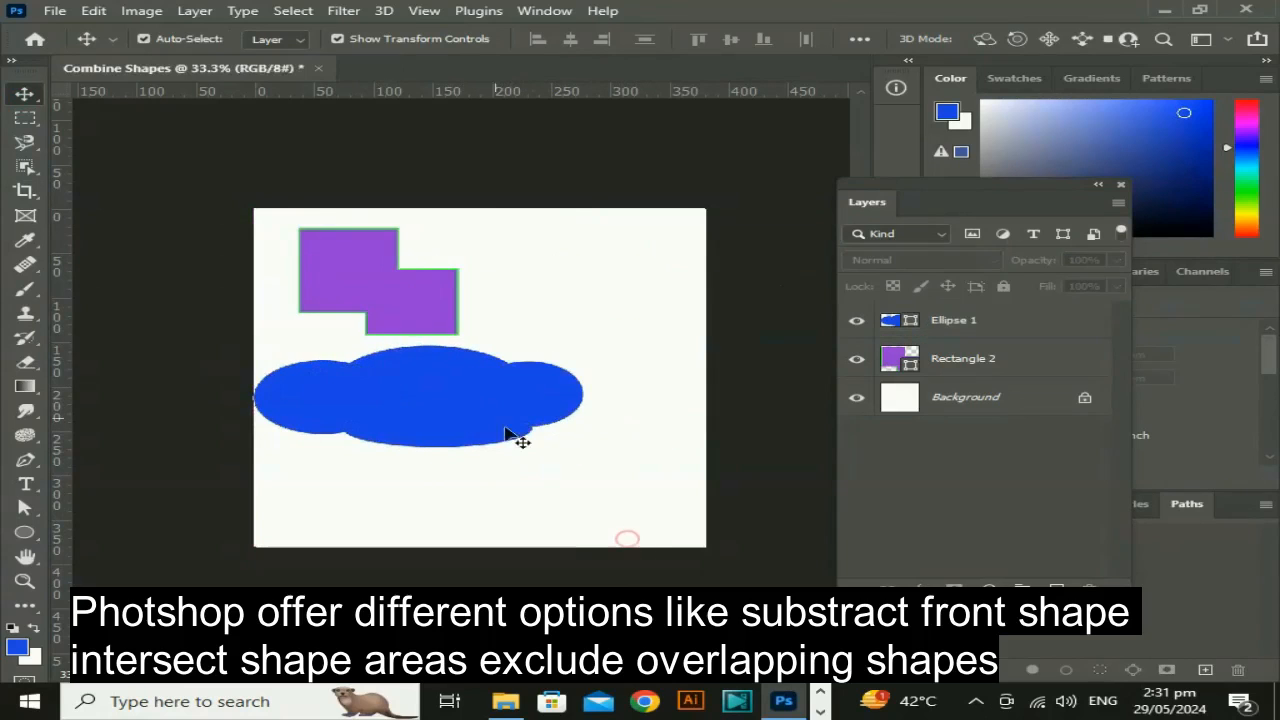
{"action": "left_click", "coordinate": [488, 410]}
{"action": "key", "text": "Delete"}
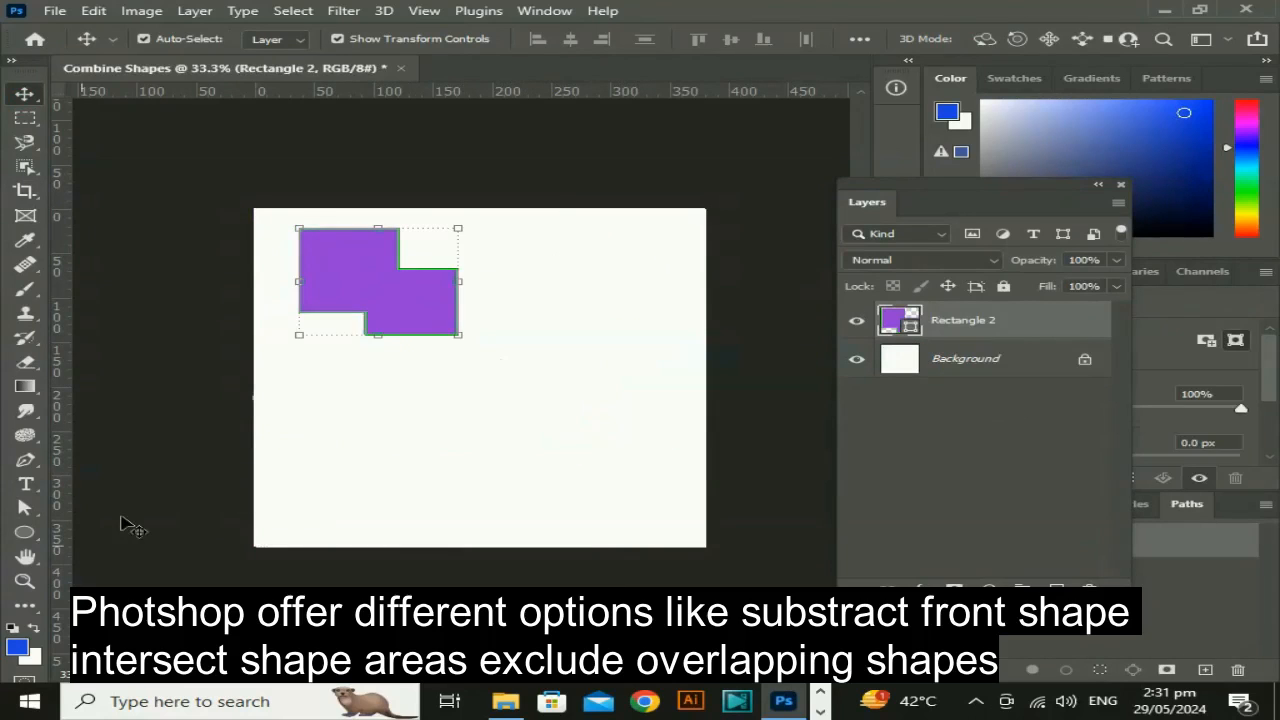
Draw a circle about 240 px wide below the purple shape with the Ellipse Tool set to Subtract Front Shape
{"action": "left_click", "coordinate": [25, 532]}
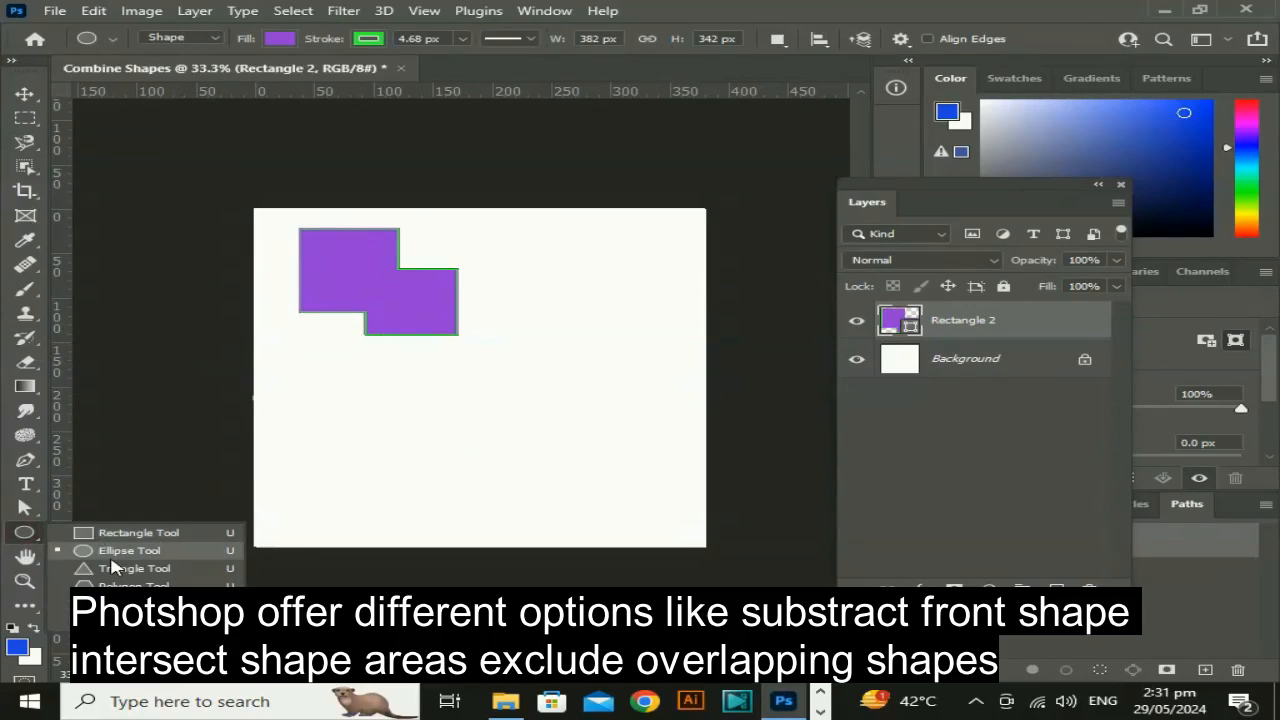
{"action": "left_click", "coordinate": [108, 550]}
{"action": "left_click", "coordinate": [781, 38]}
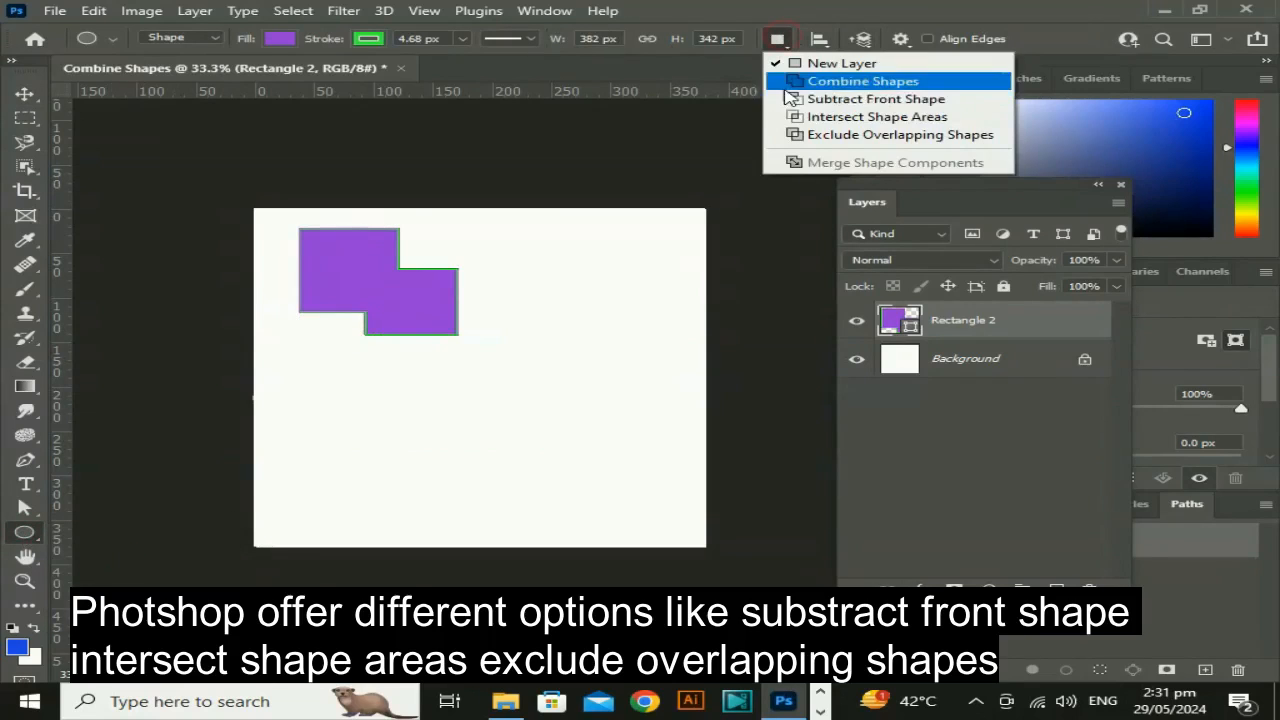
{"action": "left_click", "coordinate": [830, 99]}
{"action": "left_click_drag", "start_coordinate": [572, 348], "coordinate": [566, 254]}
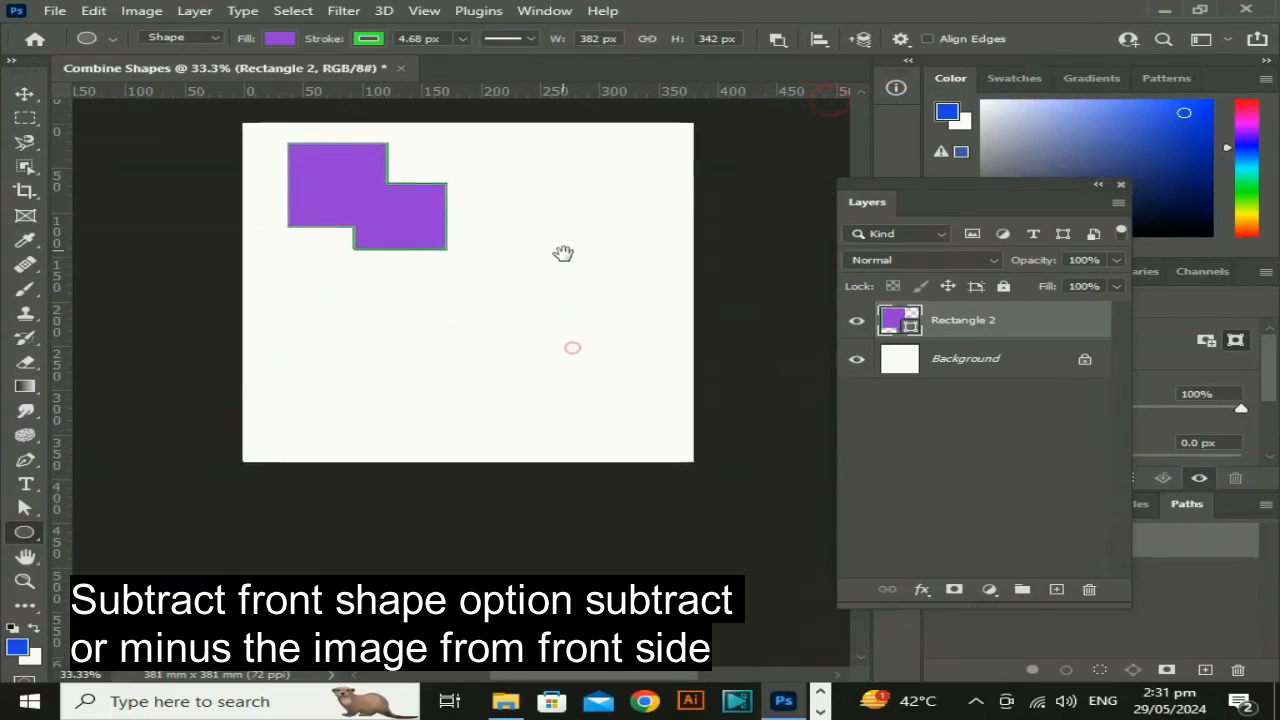
{"action": "key", "text": "ctrl+plus"}
{"action": "key", "text": "ctrl+plus"}
{"action": "key", "text": "ctrl+plus"}
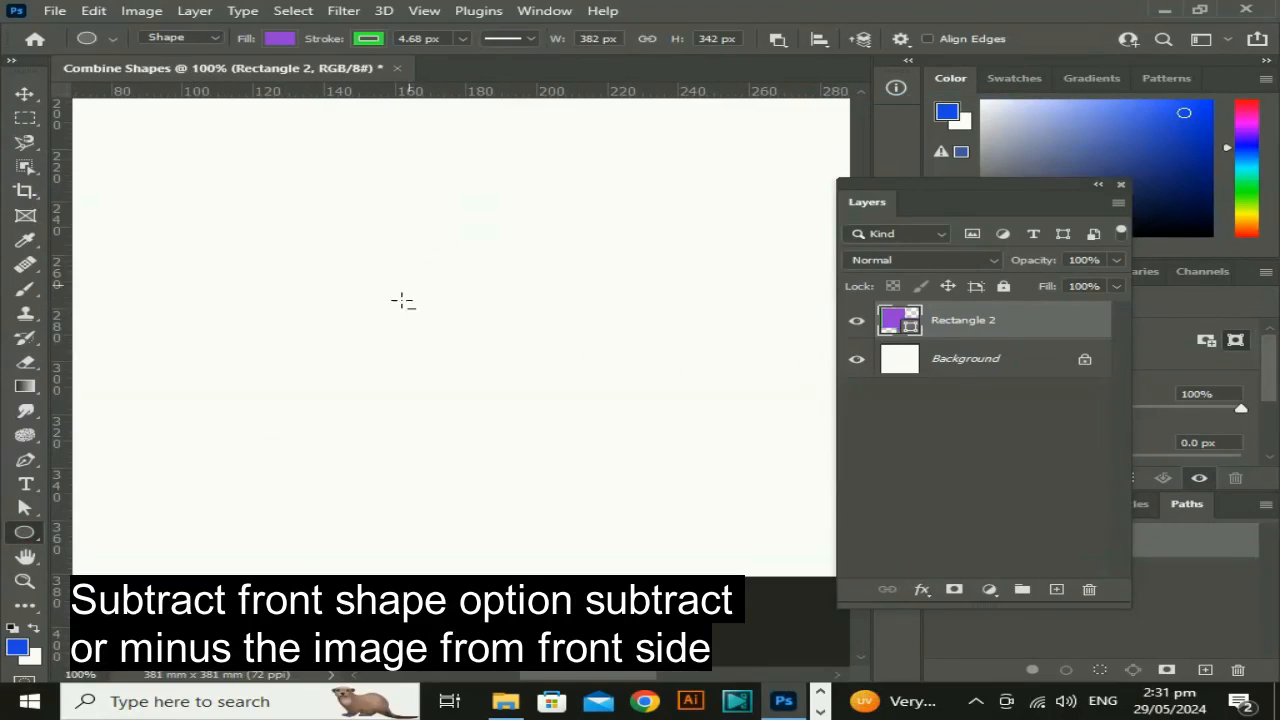
{"action": "left_click_drag", "start_coordinate": [414, 268], "coordinate": [541, 432]}
{"action": "left_click_drag", "start_coordinate": [304, 259], "coordinate": [455, 402]}
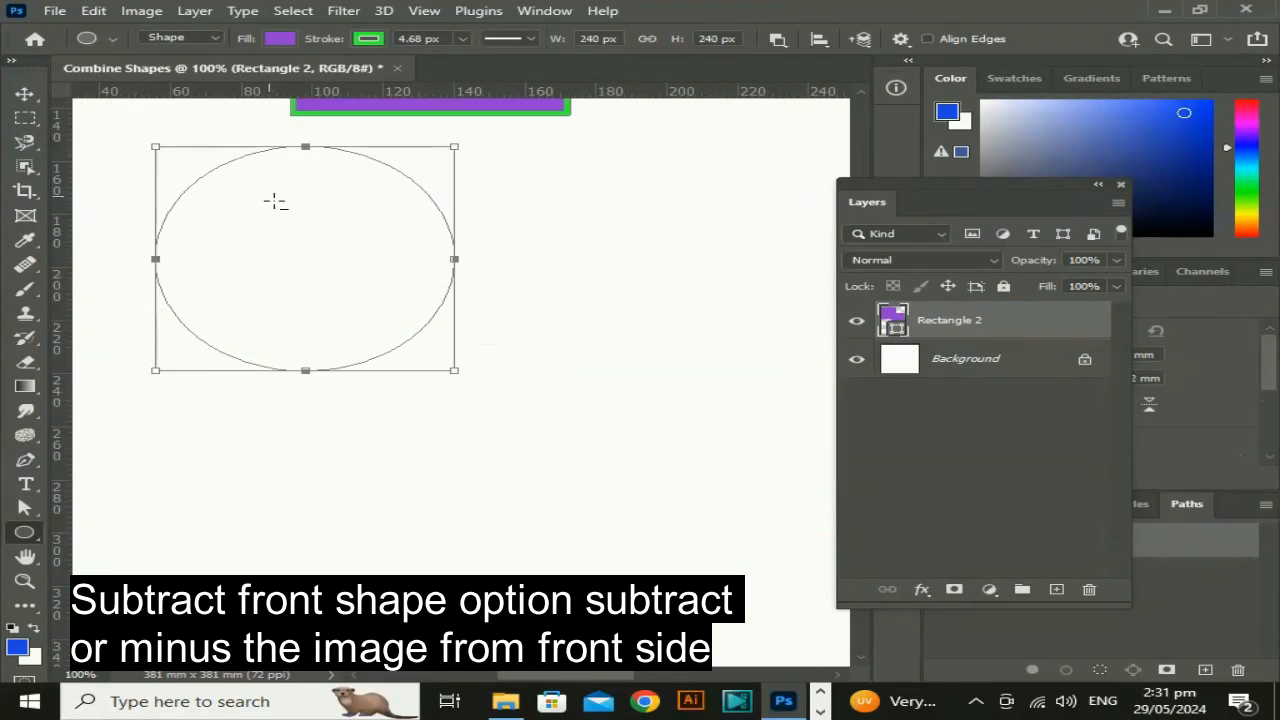
Add a second subtracting circle about 288 px wide and move it down so it overlaps the first circle
{"action": "left_click_drag", "start_coordinate": [252, 145], "coordinate": [435, 335]}
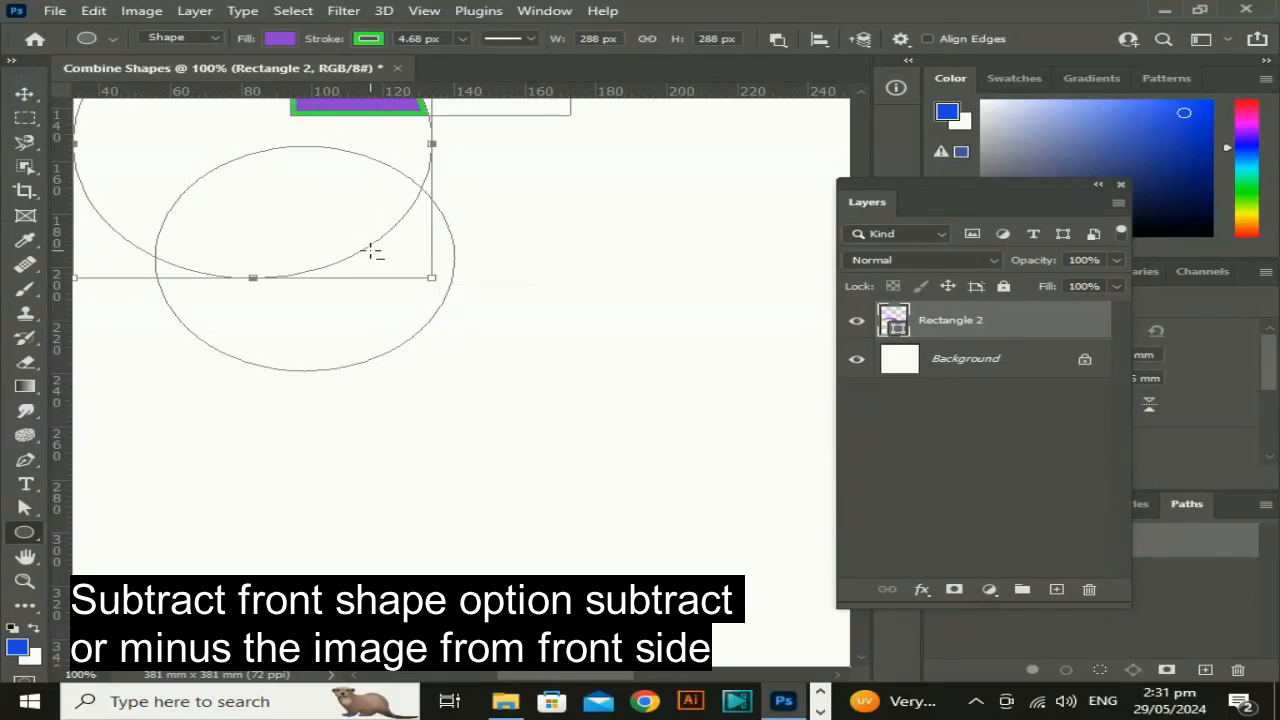
{"action": "left_click_drag", "start_coordinate": [368, 250], "coordinate": [421, 283]}
{"action": "key", "text": "ctrl+z"}
{"action": "left_click_drag", "start_coordinate": [420, 193], "coordinate": [531, 324]}
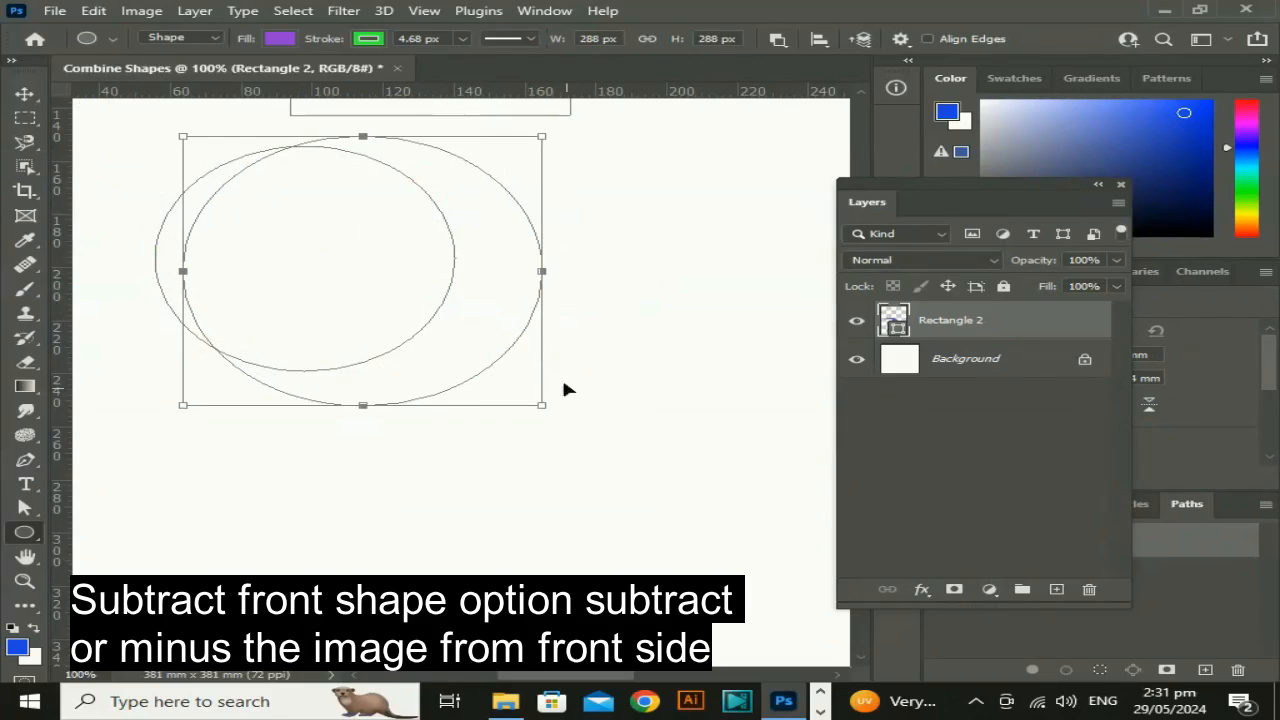
Delete the Rectangle 2 shape layer, leaving only the Background
{"action": "left_click", "coordinate": [24, 94]}
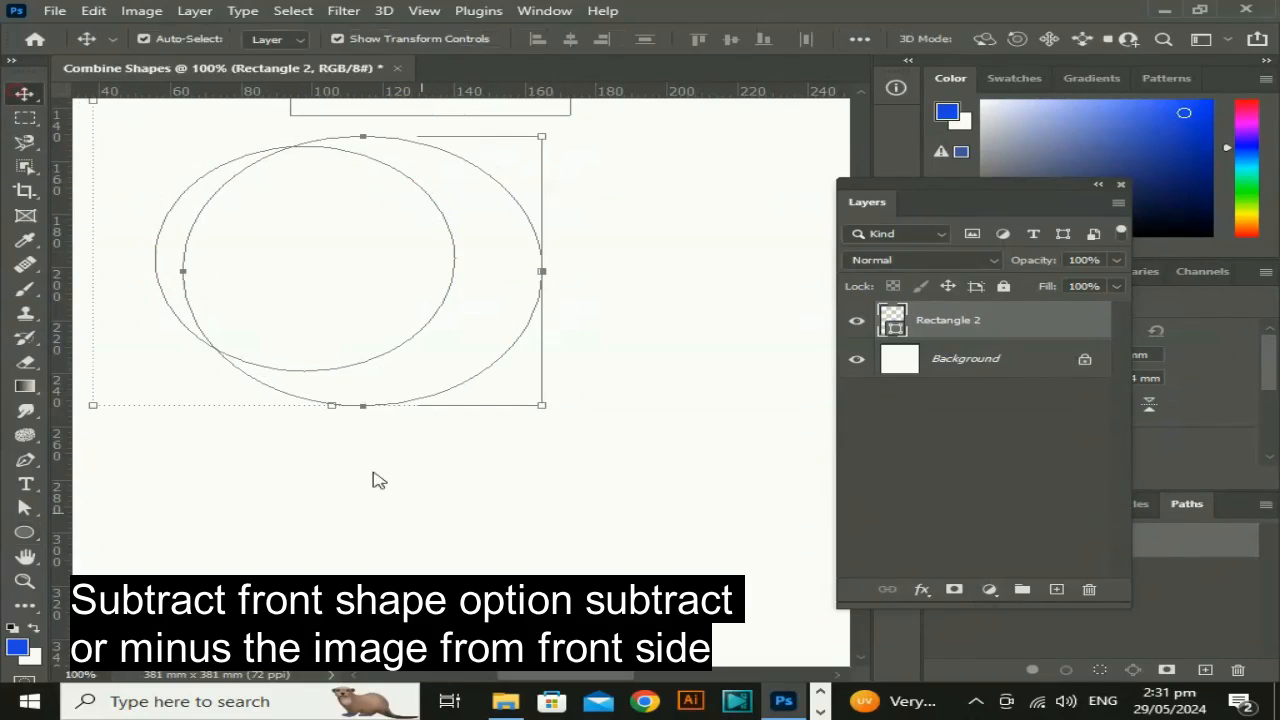
{"action": "left_click", "coordinate": [432, 519]}
{"action": "key", "text": "ctrl+minus"}
{"action": "key", "text": "ctrl+minus"}
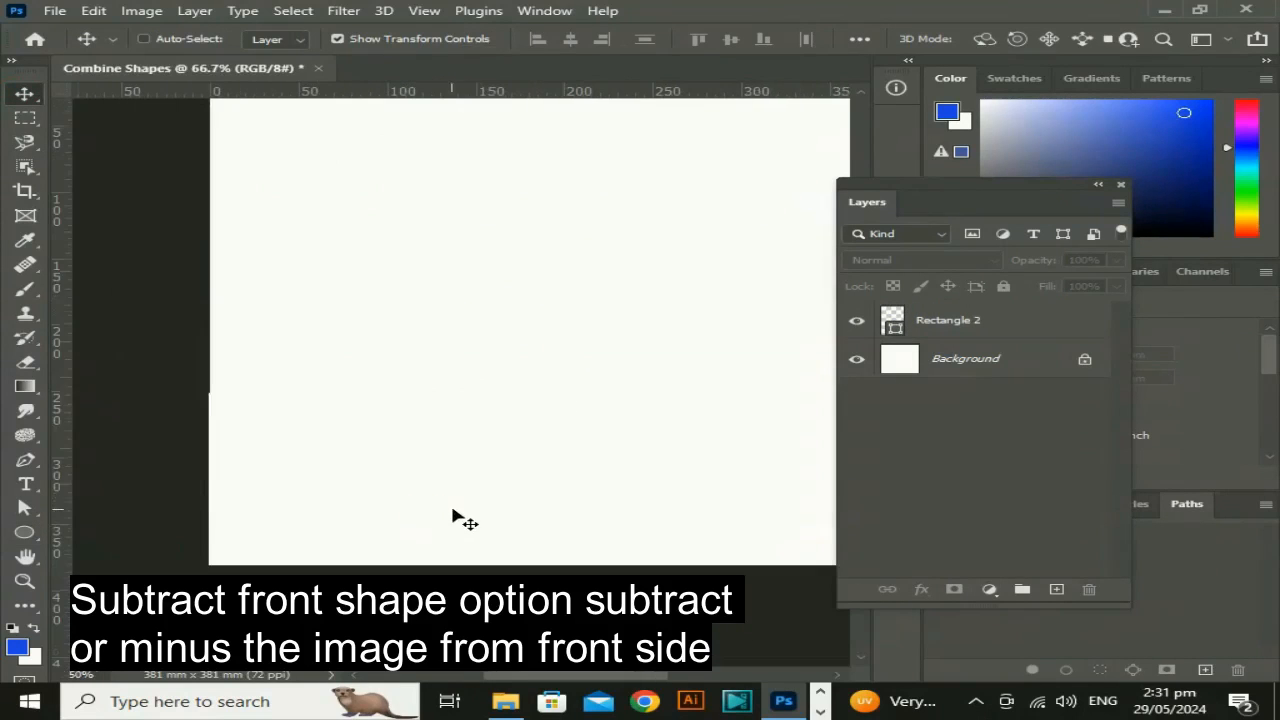
{"action": "left_click_drag", "start_coordinate": [652, 280], "coordinate": [620, 445]}
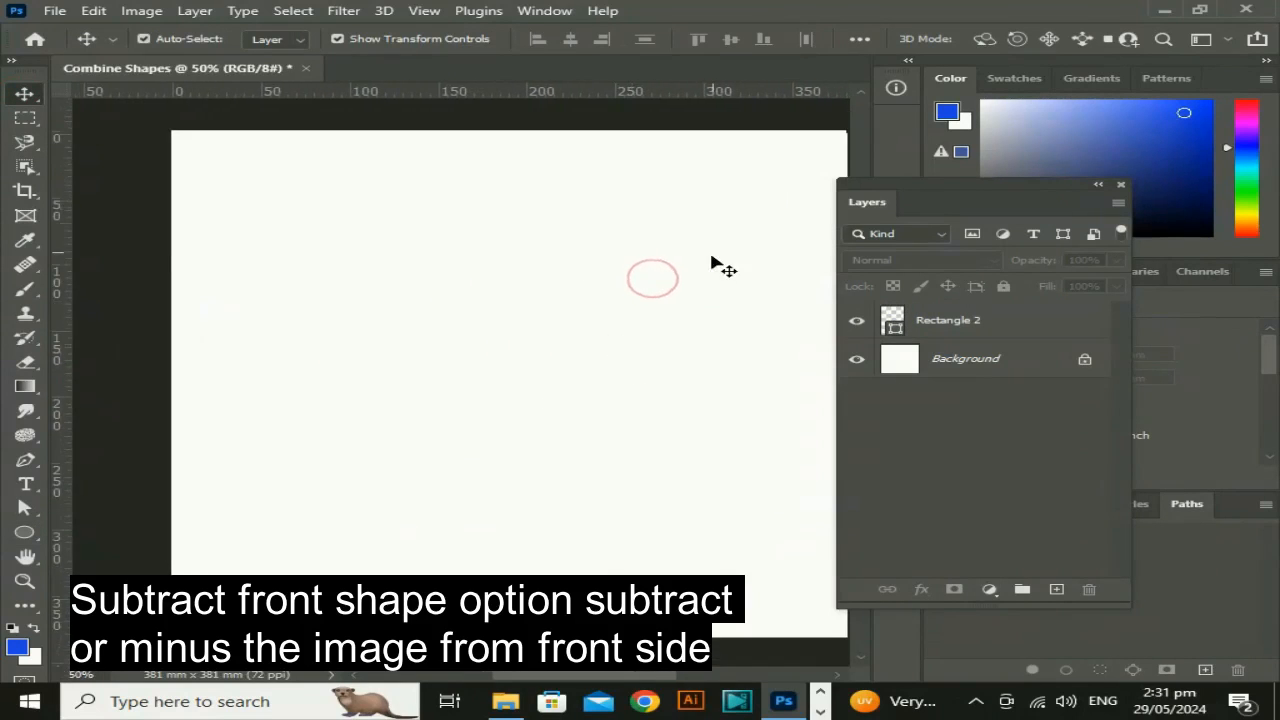
{"action": "left_click_drag", "start_coordinate": [711, 249], "coordinate": [294, 471]}
{"action": "left_click", "coordinate": [433, 564]}
{"action": "left_click_drag", "start_coordinate": [556, 386], "coordinate": [271, 434]}
{"action": "key", "text": "Delete"}
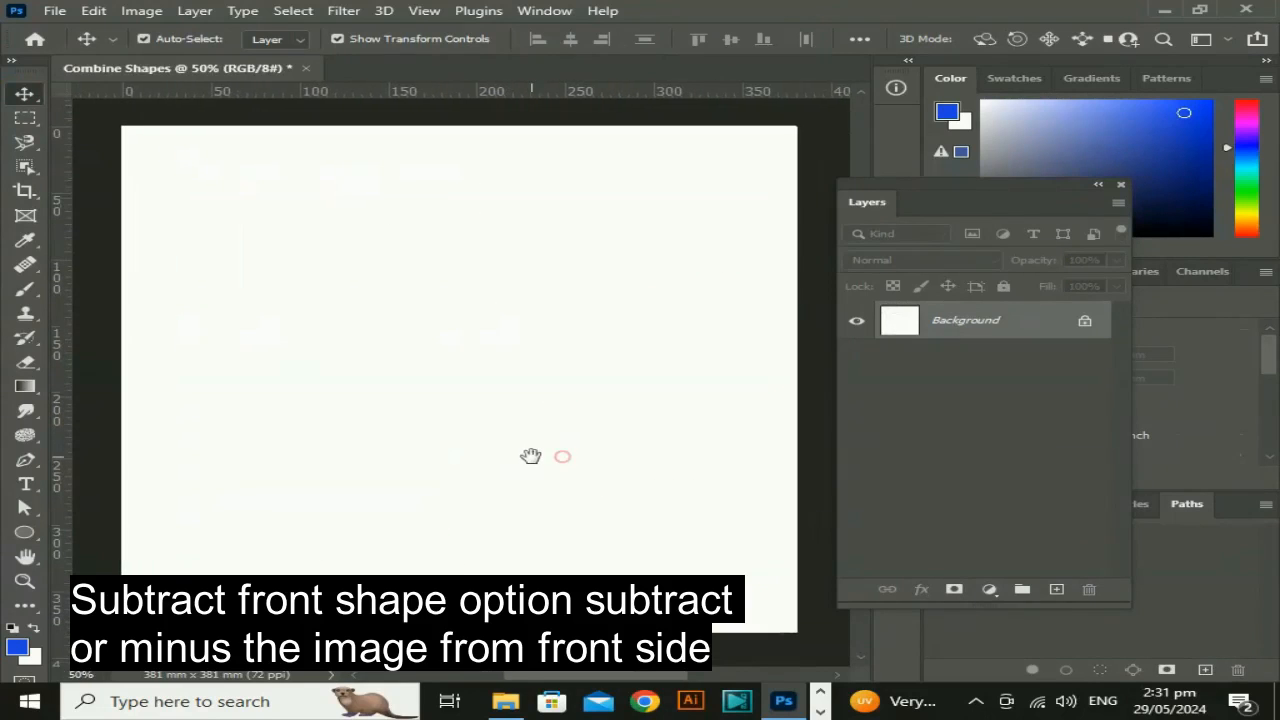
Draw a circle about 512 px wide in the upper-left area of the canvas and fill it with the recently used blue
{"action": "left_click_drag", "start_coordinate": [27, 535], "coordinate": [90, 550]}
{"action": "mouse_move", "coordinate": [371, 283]}
{"action": "left_mouse_down"}
{"action": "mouse_move", "coordinate": [451, 374]}
{"action": "mouse_move", "coordinate": [531, 426]}
{"action": "left_mouse_up"}
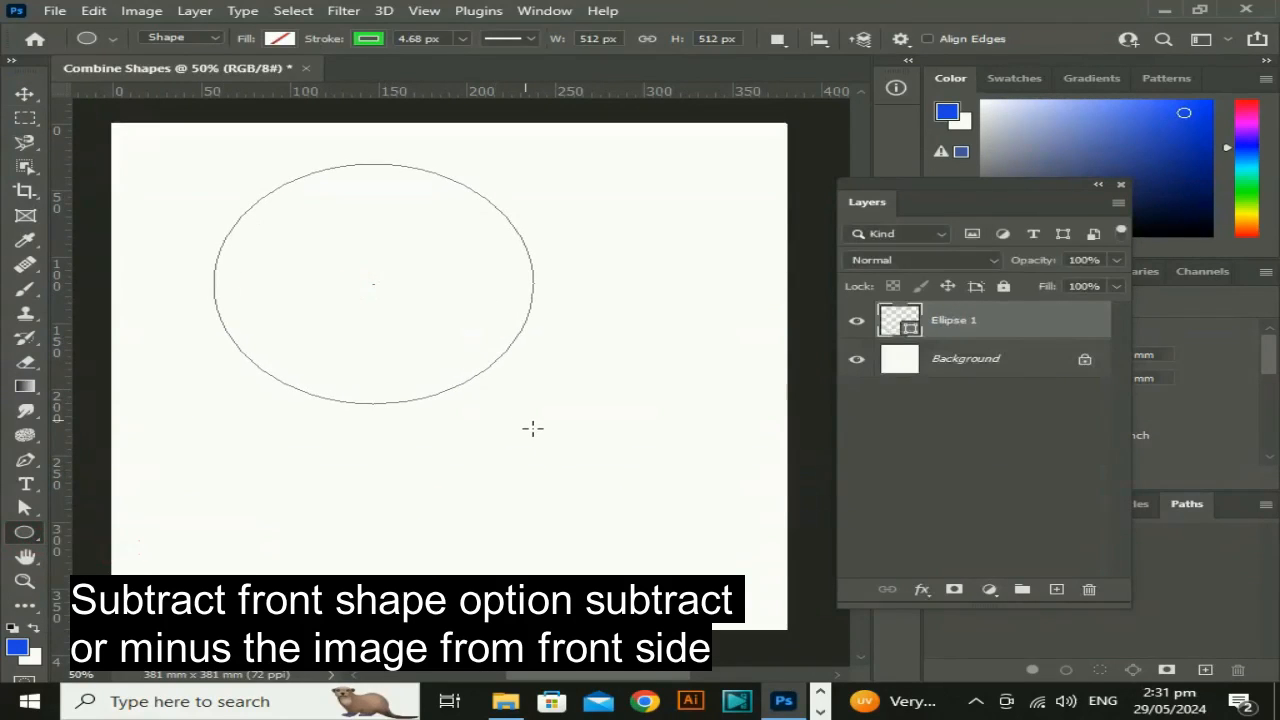
{"action": "left_click", "coordinate": [280, 41]}
{"action": "left_click", "coordinate": [124, 139]}
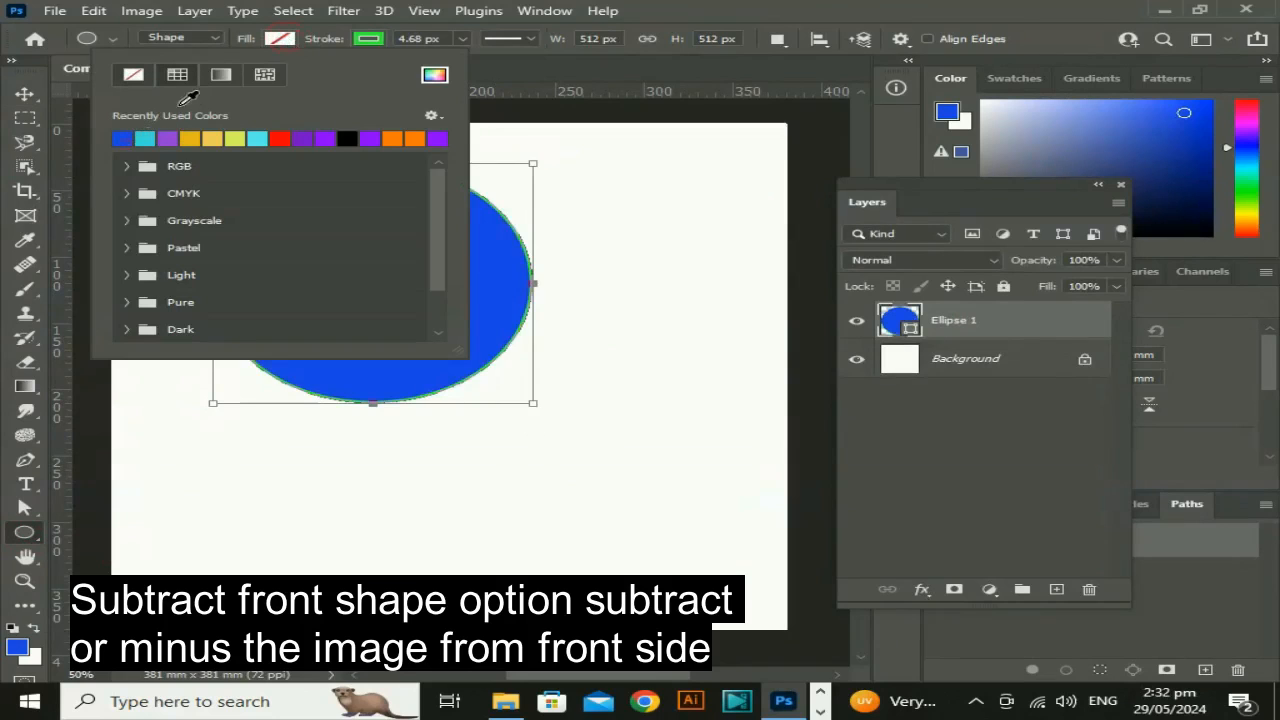
{"action": "left_click", "coordinate": [252, 42]}
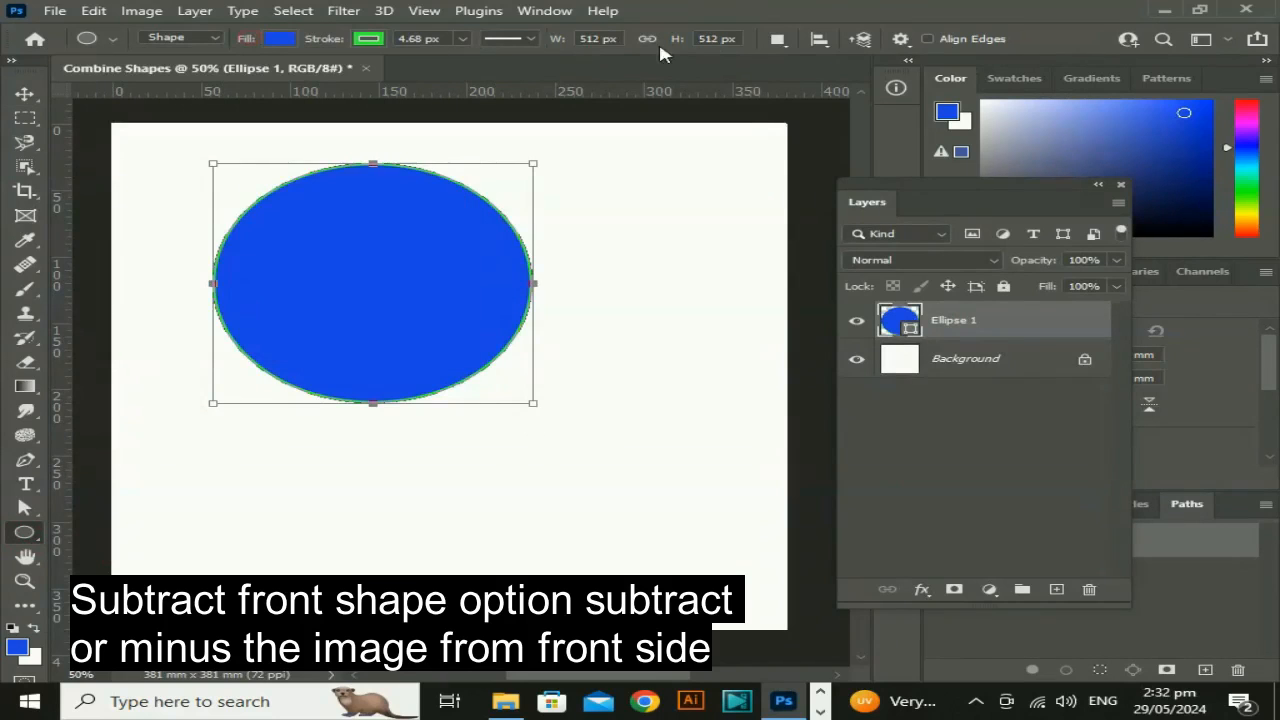
Delete the 512 px blue circle
{"action": "left_click", "coordinate": [777, 40]}
{"action": "left_click", "coordinate": [491, 446]}
{"action": "key", "text": "Delete"}
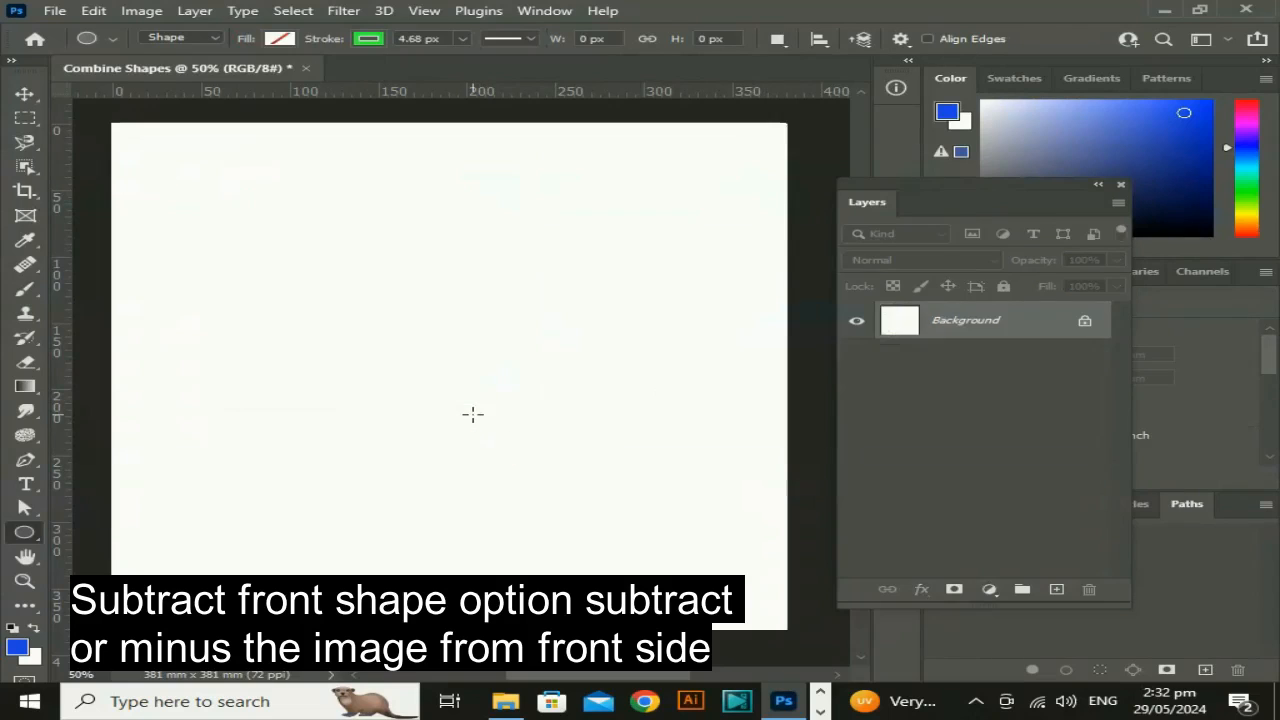
Set the path operation to Subtract Front Shape and draw a circle about 396 px wide in the canvas's upper-left area
{"action": "left_click", "coordinate": [777, 40]}
{"action": "left_click", "coordinate": [815, 98]}
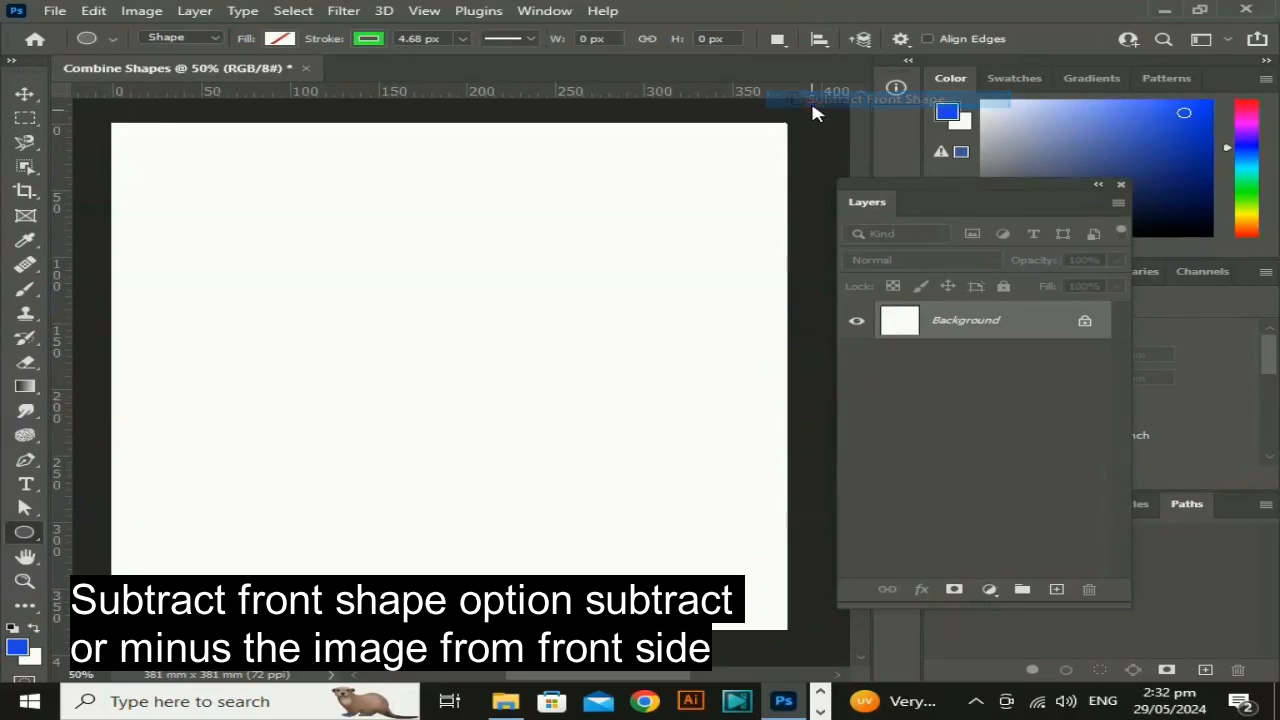
{"action": "left_click", "coordinate": [418, 265], "text": "alt"}
{"action": "left_click_drag", "start_coordinate": [344, 231], "coordinate": [468, 333]}
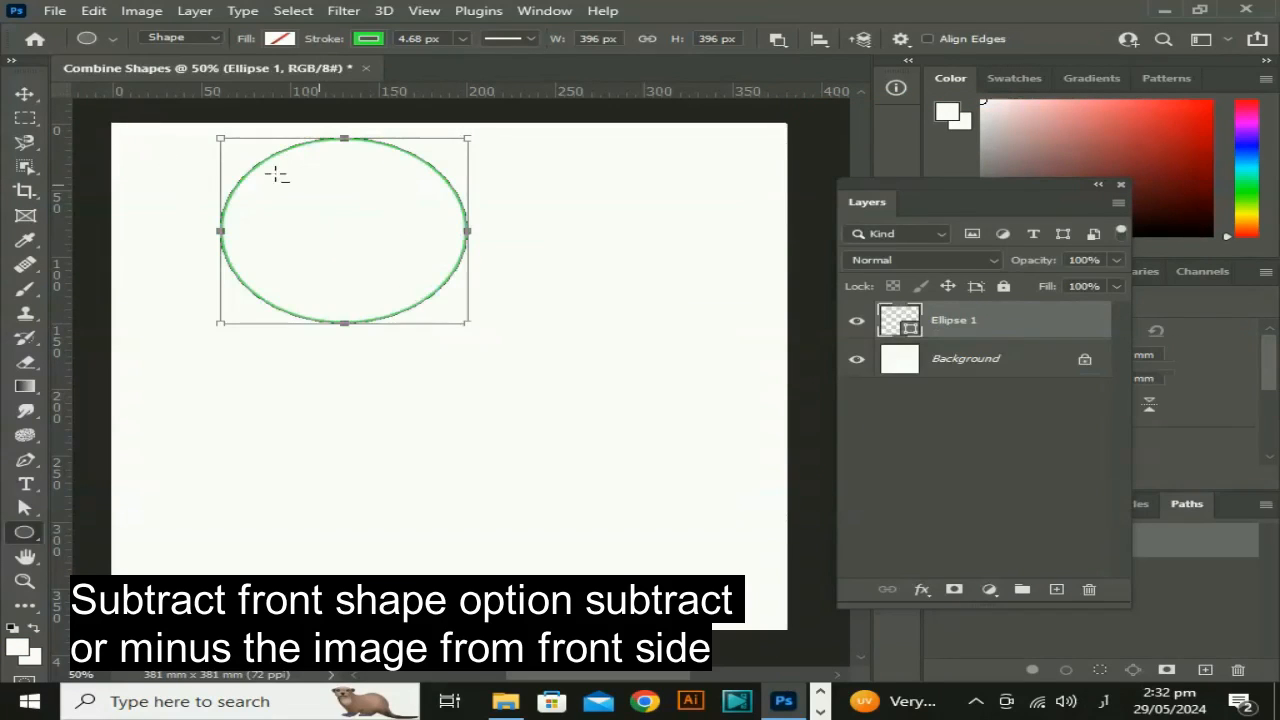
Fill the circle with the recently used blue and move it to the middle of the canvas
{"action": "left_click", "coordinate": [281, 39]}
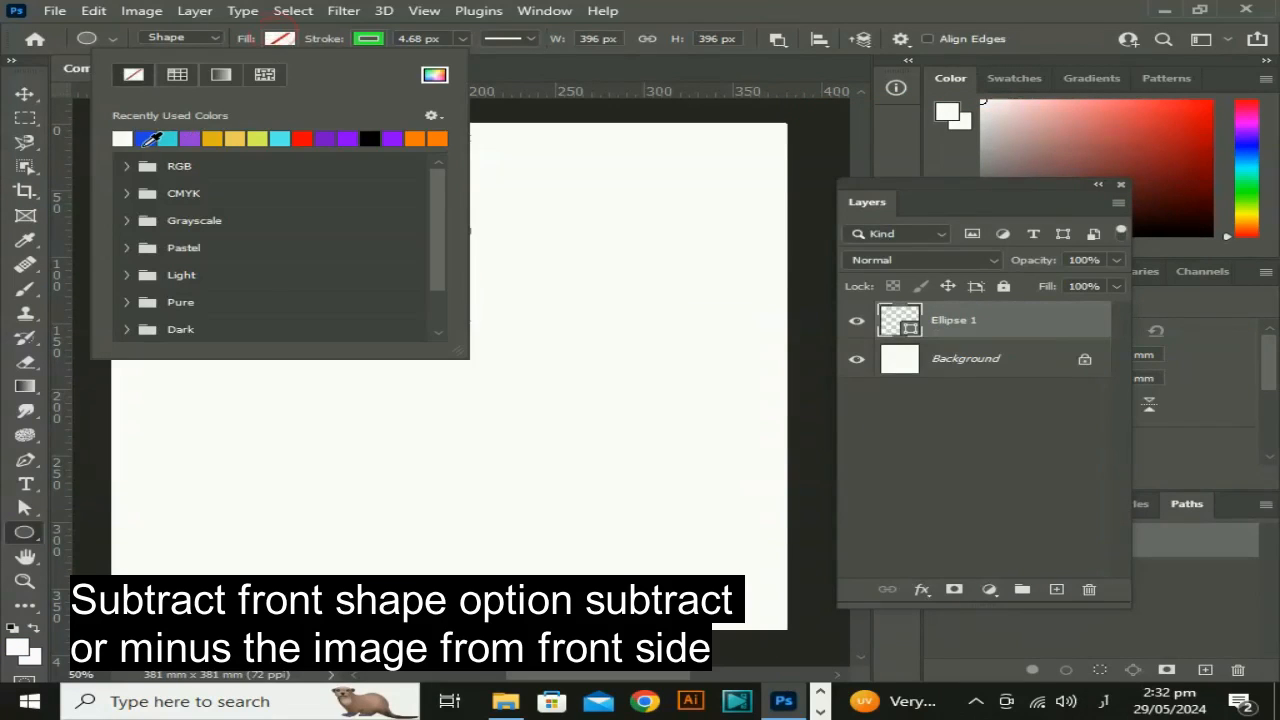
{"action": "left_click", "coordinate": [150, 139]}
{"action": "left_click", "coordinate": [249, 36]}
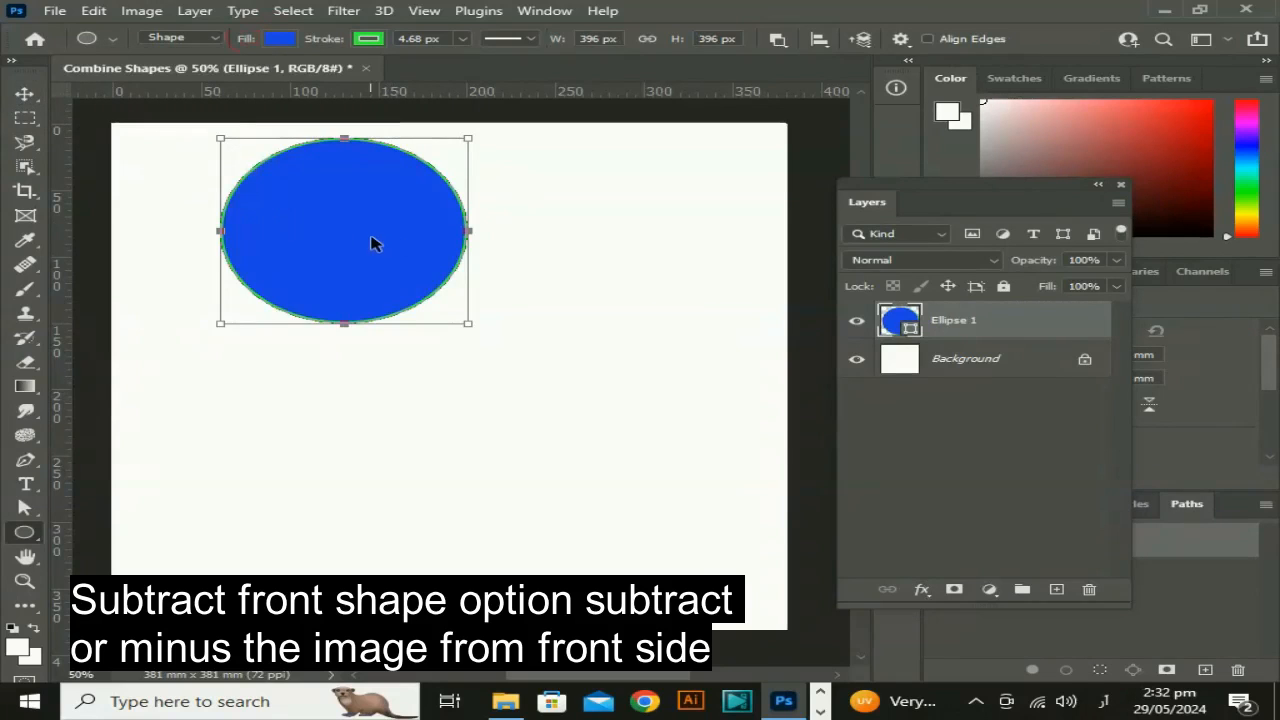
{"action": "left_click_drag", "start_coordinate": [370, 244], "coordinate": [444, 389]}
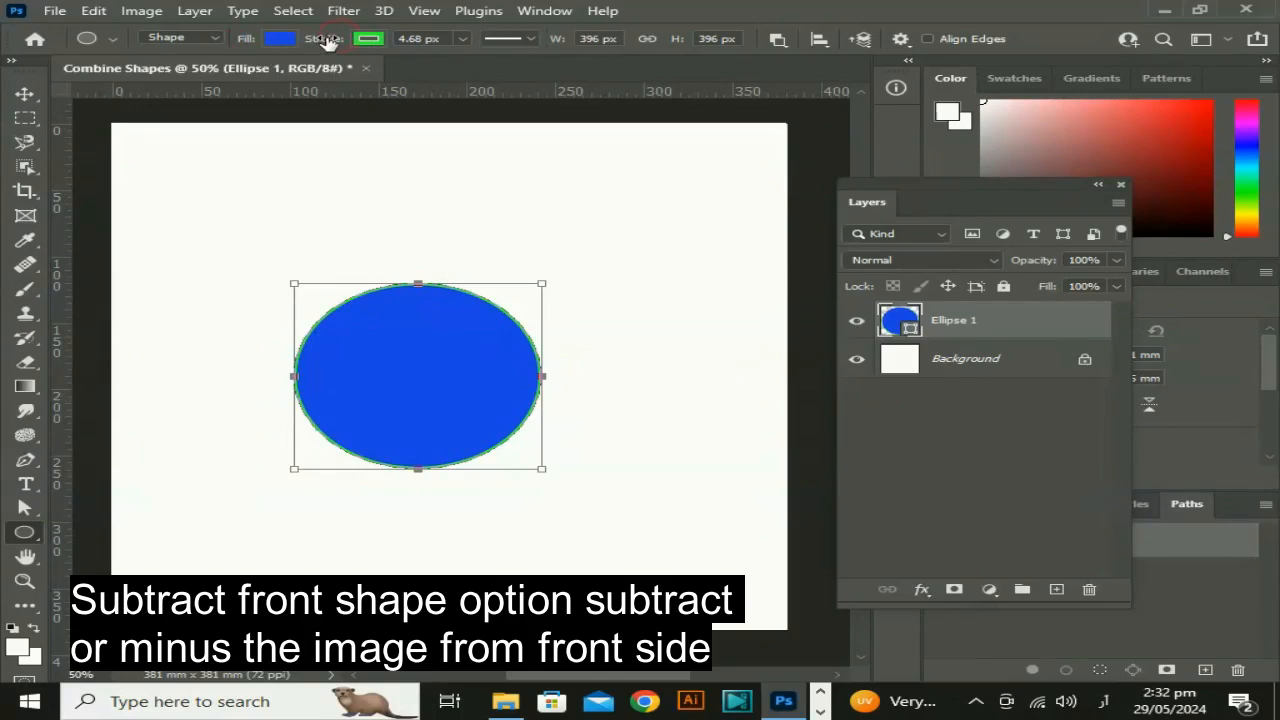
Remove the green stroke from the blue circle
{"action": "left_click", "coordinate": [368, 40]}
{"action": "left_click", "coordinate": [224, 75]}
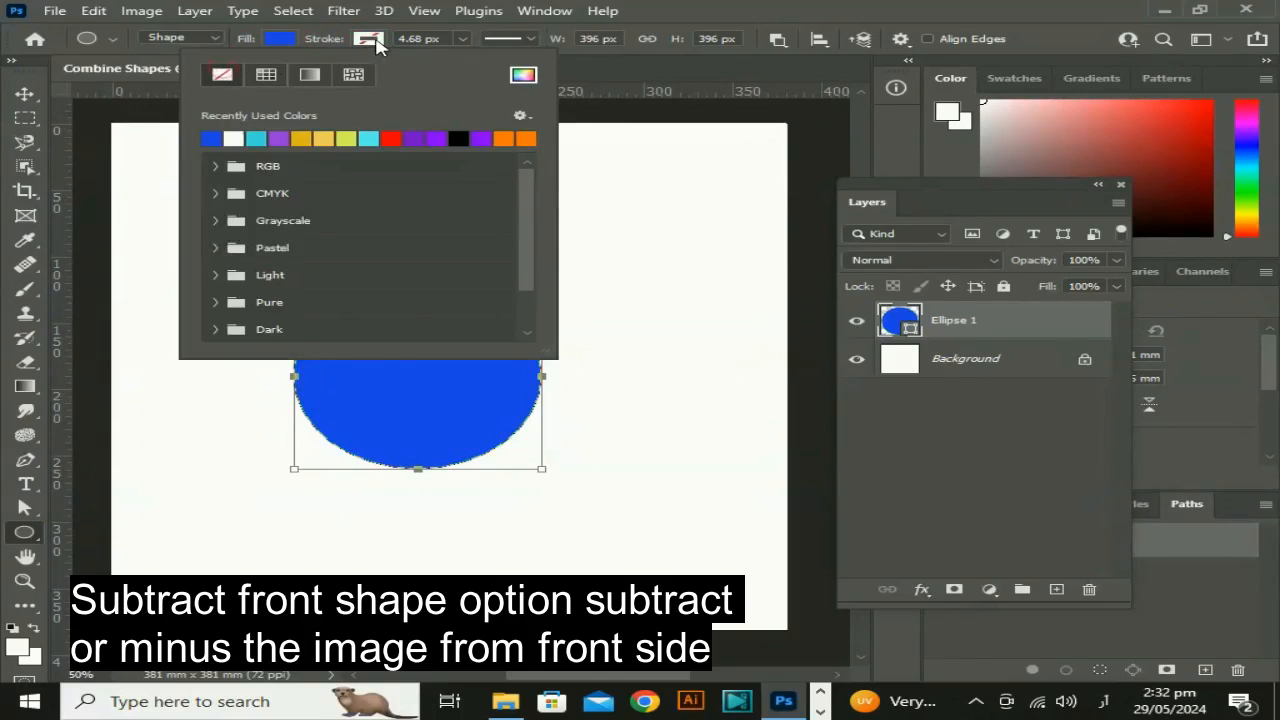
{"action": "left_click", "coordinate": [370, 40]}
Subtract an ellipse about 350 by 418 px from the right part of the blue circle to form a crescent, and deselect it
{"action": "left_click_drag", "start_coordinate": [390, 302], "coordinate": [519, 437]}
{"action": "left_click_drag", "start_coordinate": [547, 460], "coordinate": [560, 487]}
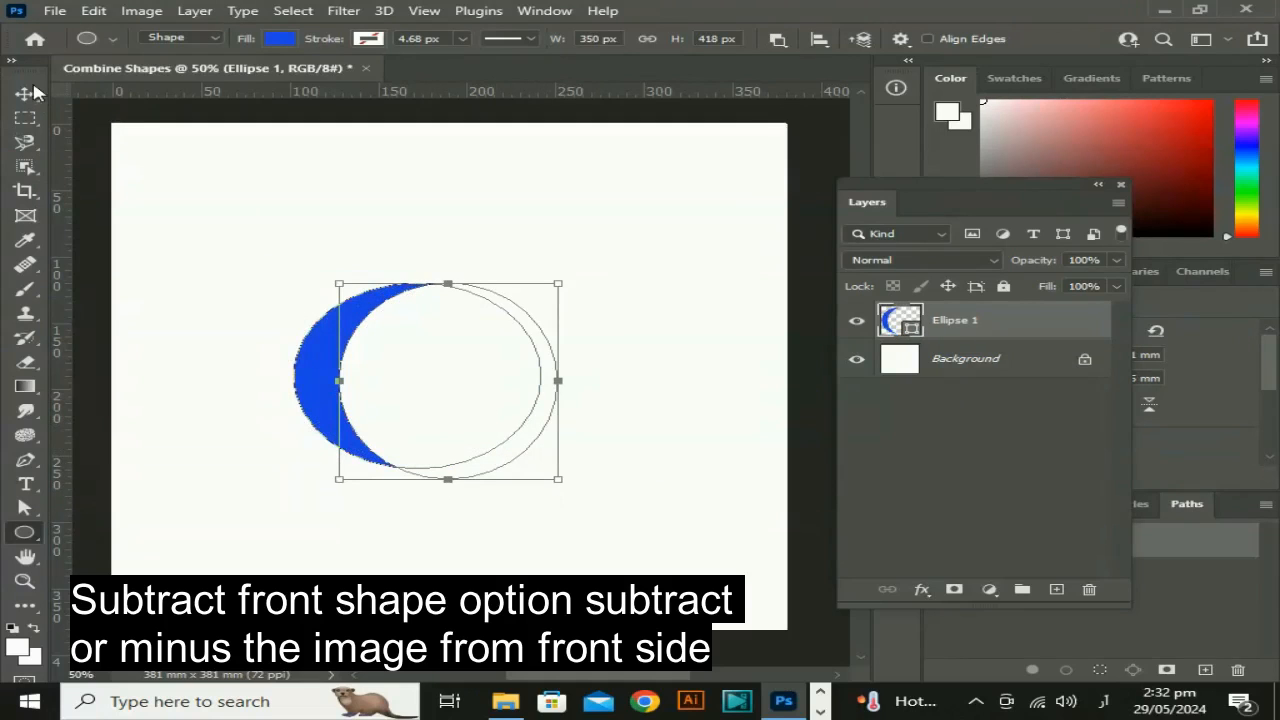
{"action": "key", "text": "v"}
{"action": "left_click", "coordinate": [612, 240]}
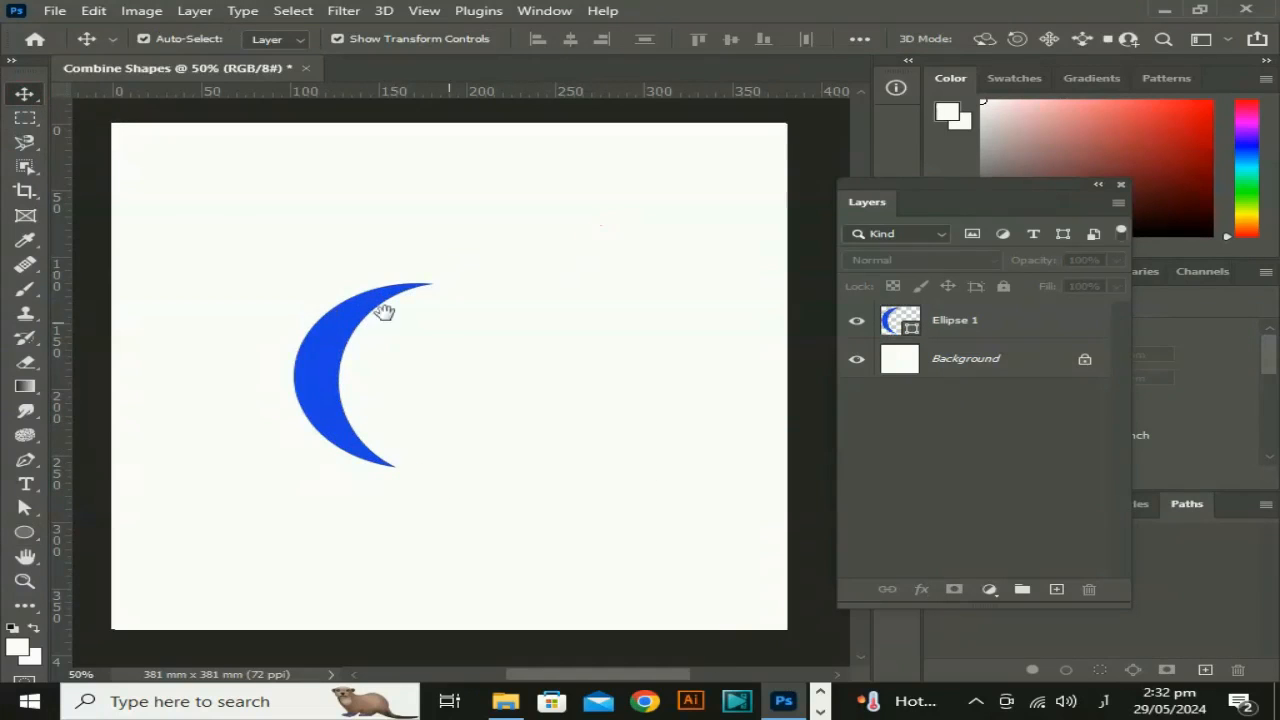
Rotate the blue crescent about 42° counterclockwise and move it to the canvas's upper-left corner
{"action": "left_click", "coordinate": [350, 425]}
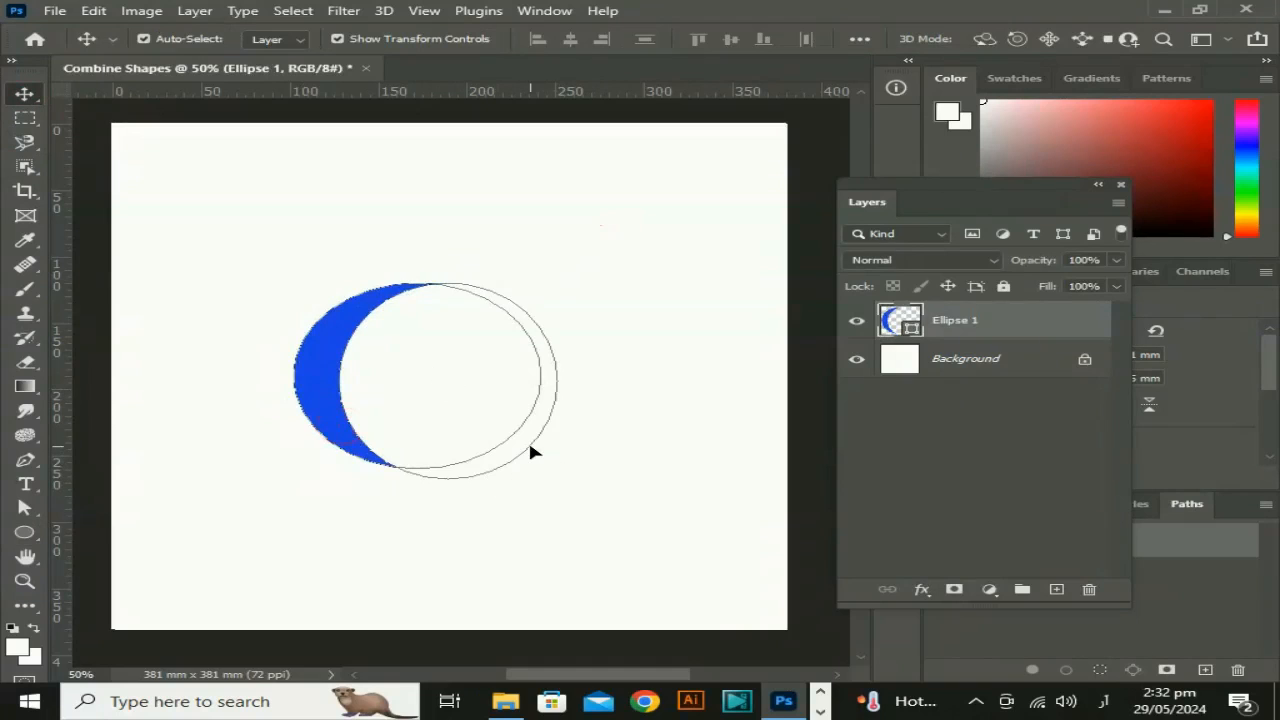
{"action": "key", "text": "ctrl+t"}
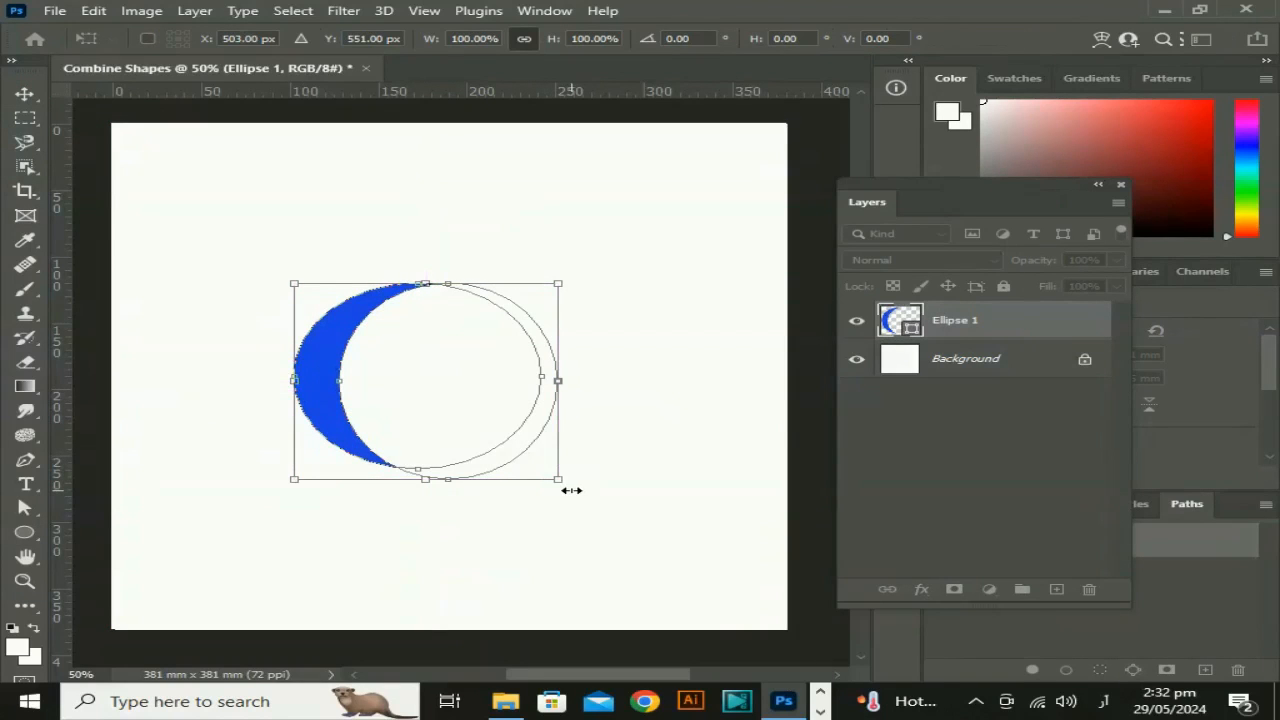
{"action": "left_click_drag", "start_coordinate": [575, 495], "coordinate": [614, 366]}
{"action": "left_click", "coordinate": [646, 504]}
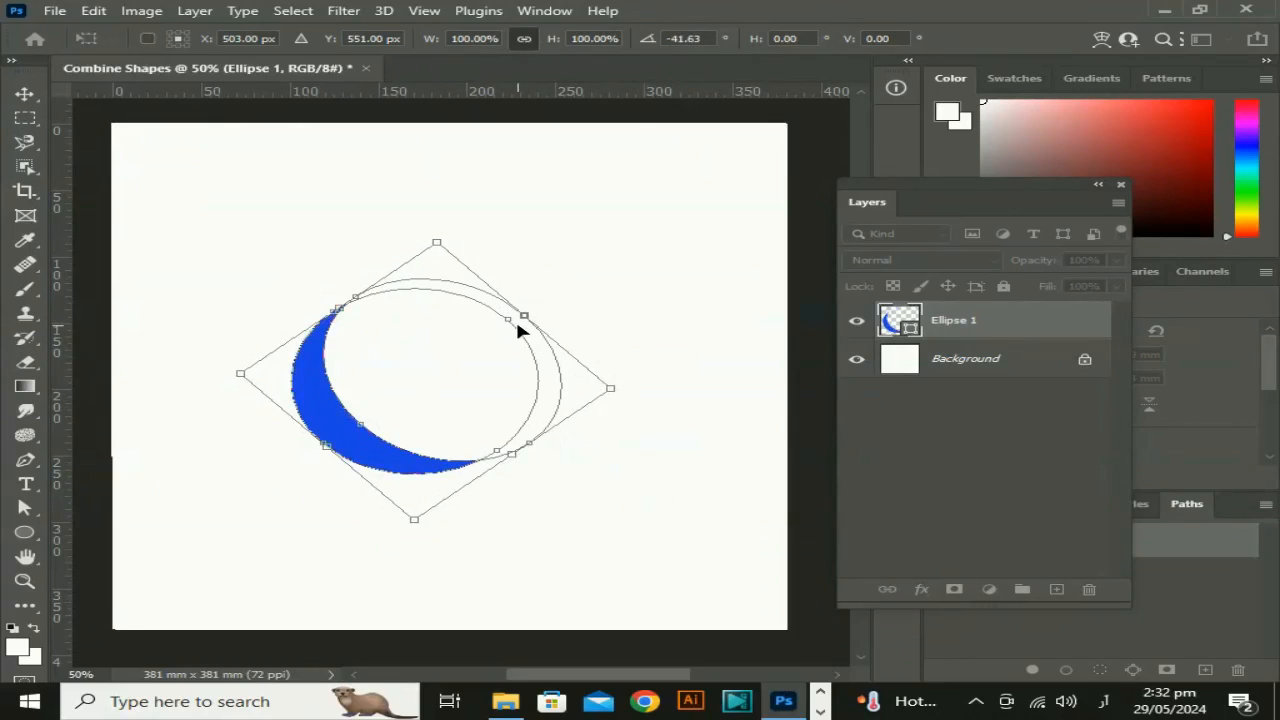
{"action": "mouse_move", "coordinate": [515, 317]}
{"action": "left_mouse_down"}
{"action": "mouse_move", "coordinate": [503, 343]}
{"action": "mouse_move", "coordinate": [493, 322]}
{"action": "left_mouse_up"}
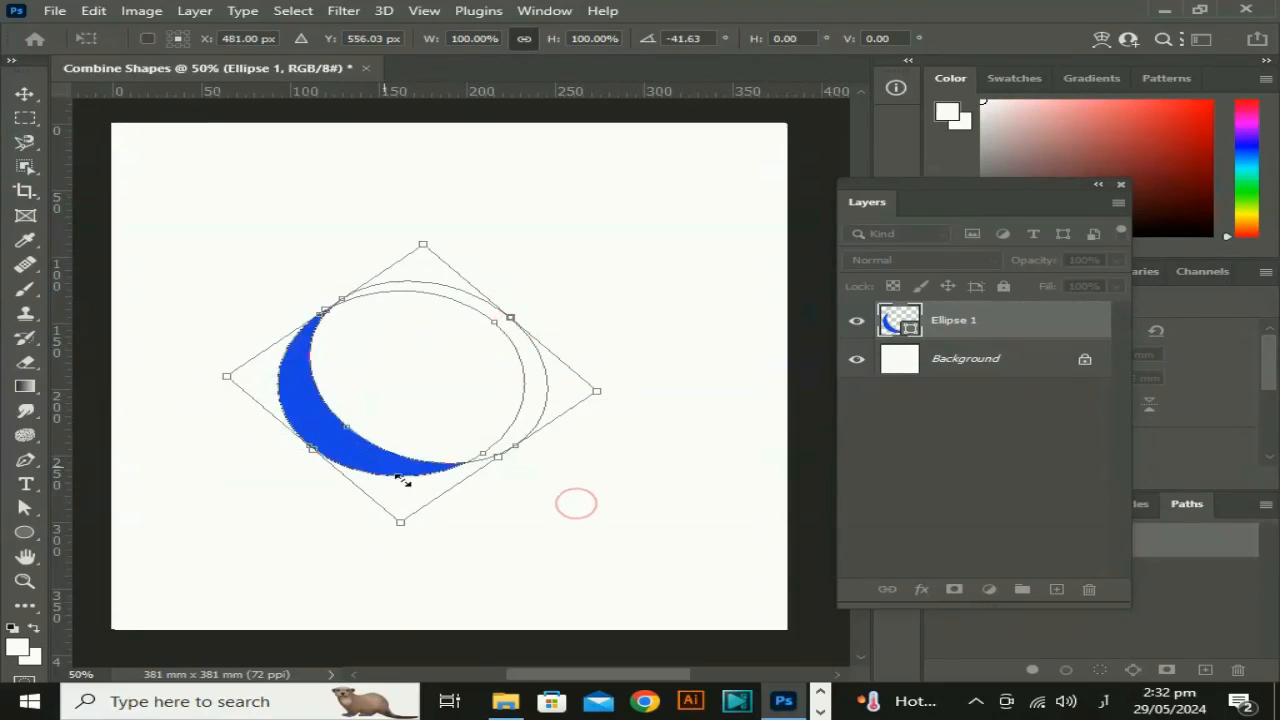
{"action": "left_click_drag", "start_coordinate": [378, 463], "coordinate": [274, 308]}
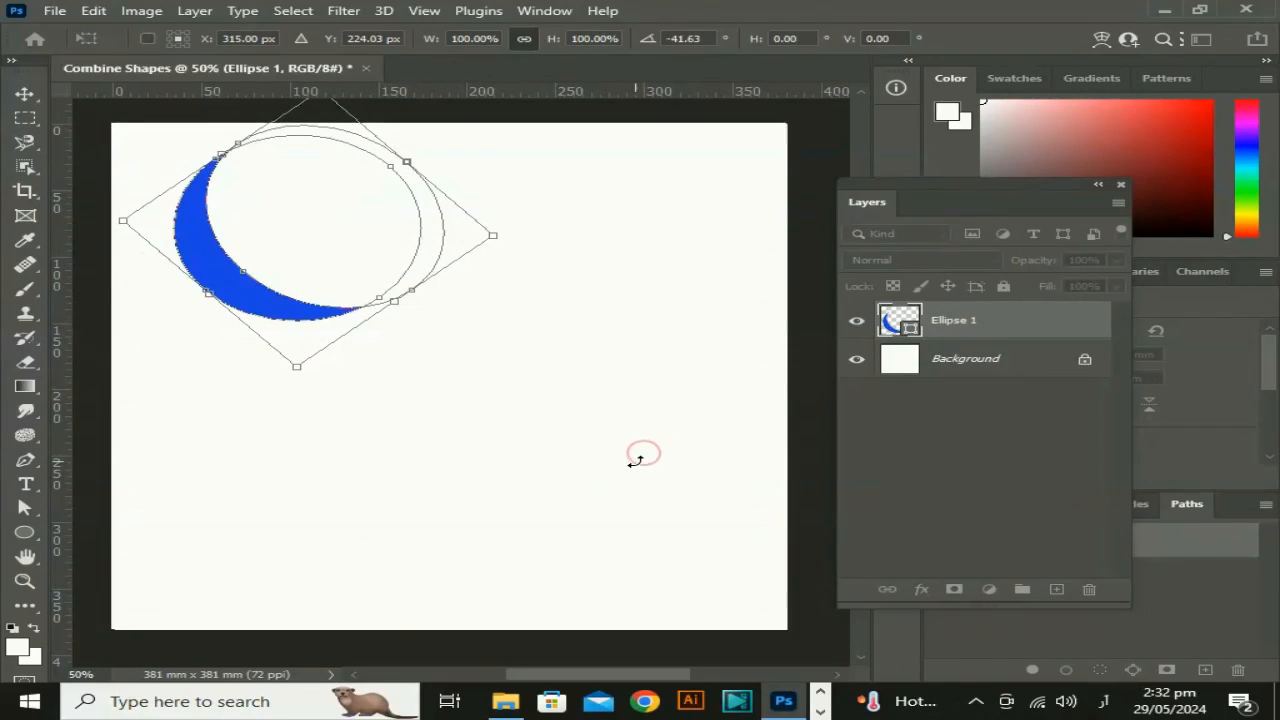
{"action": "left_click", "coordinate": [600, 463]}
Set the path operation to Intersect Shape Areas and draw a circle about 360 px wide to the right of the crescent
{"action": "left_click", "coordinate": [24, 532]}
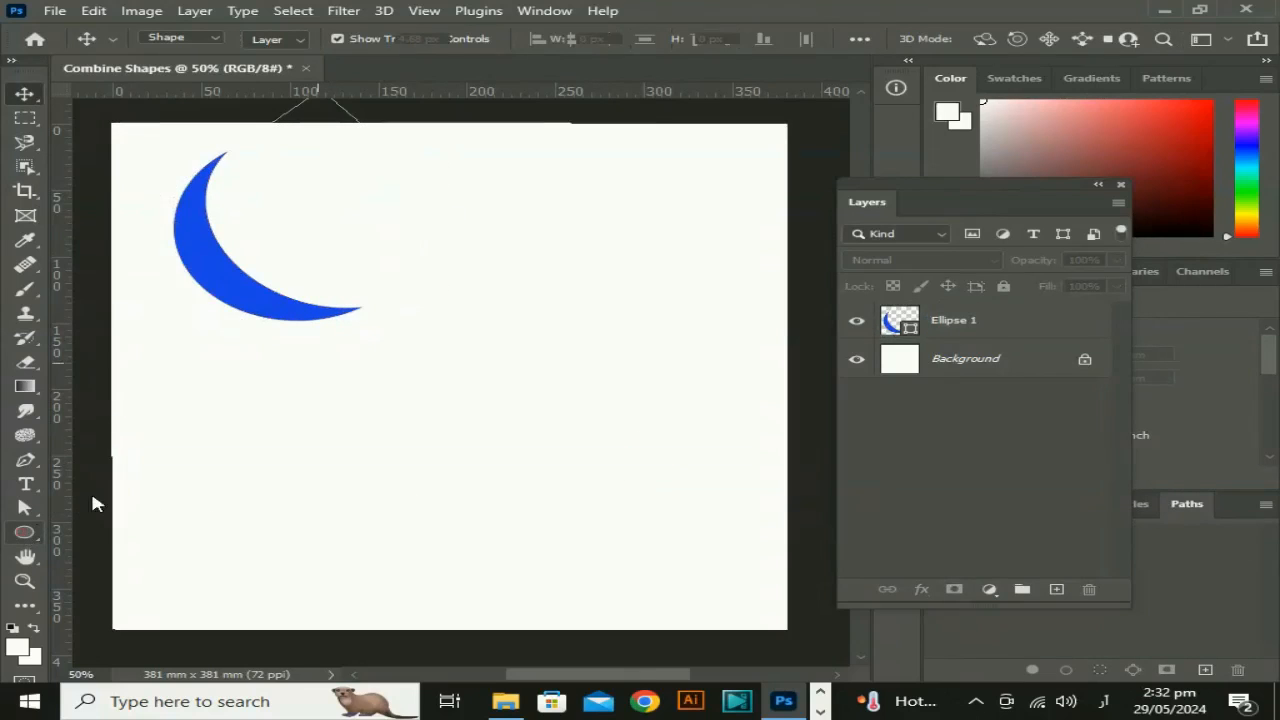
{"action": "left_click", "coordinate": [777, 38]}
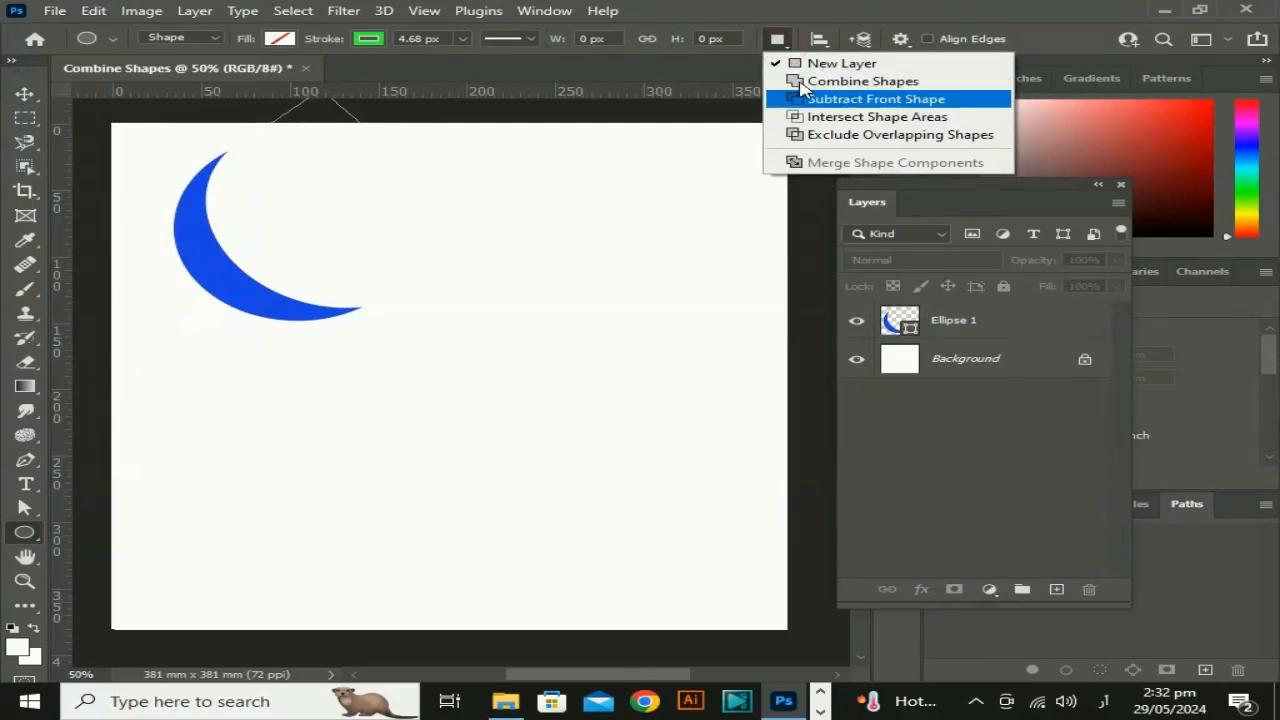
{"action": "left_click", "coordinate": [803, 118]}
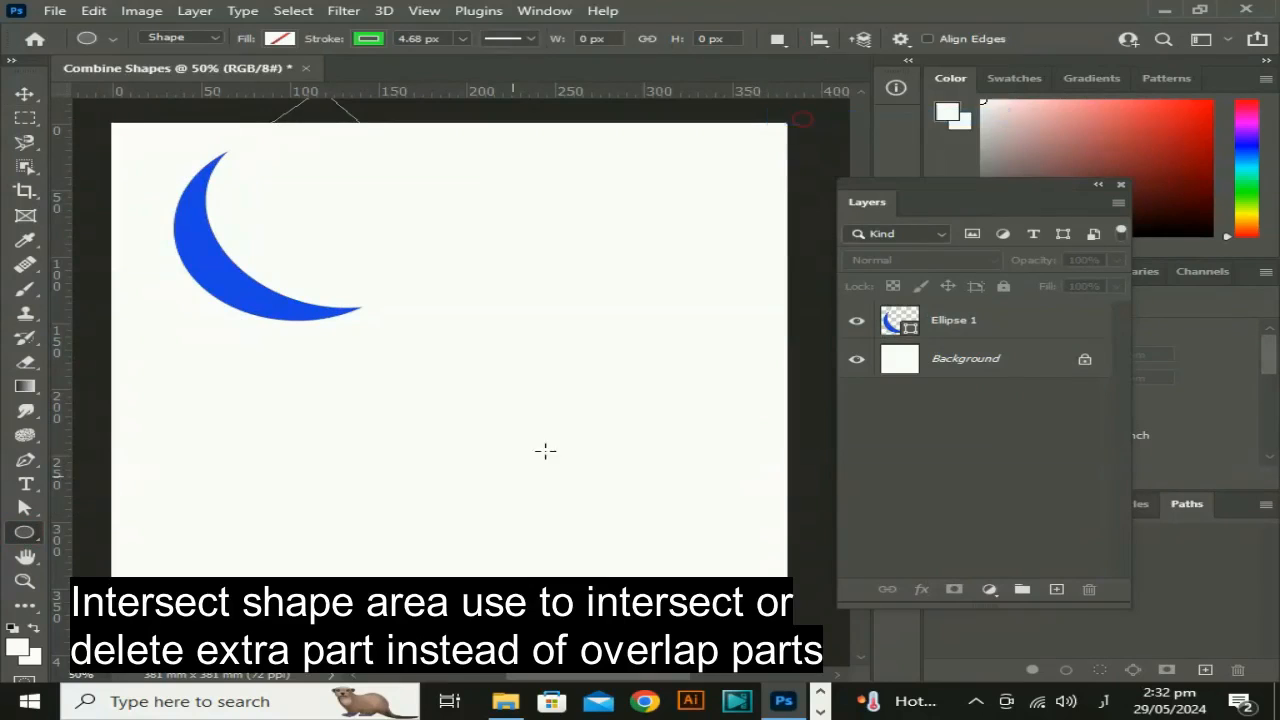
{"action": "left_click_drag", "start_coordinate": [556, 384], "coordinate": [499, 391]}
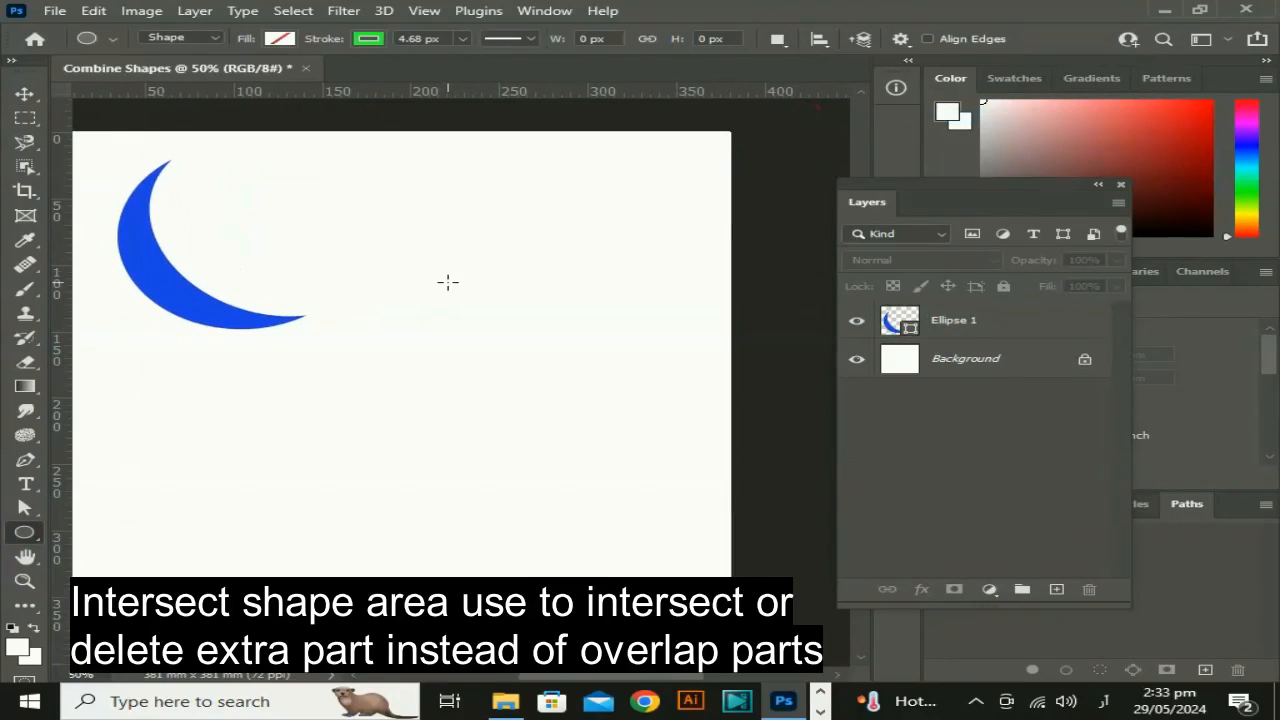
{"action": "left_click_drag", "start_coordinate": [447, 274], "coordinate": [559, 364]}
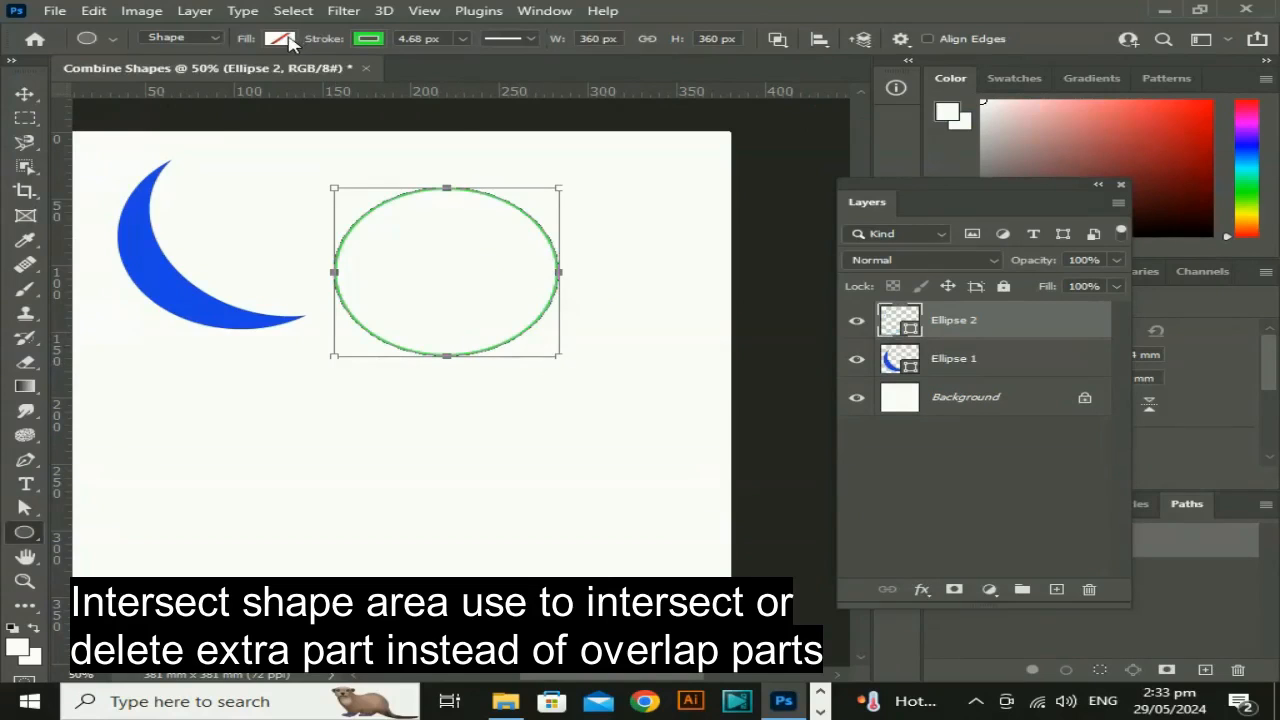
Fill the new circle with the green swatch from the RGB color group
{"action": "left_click", "coordinate": [281, 39]}
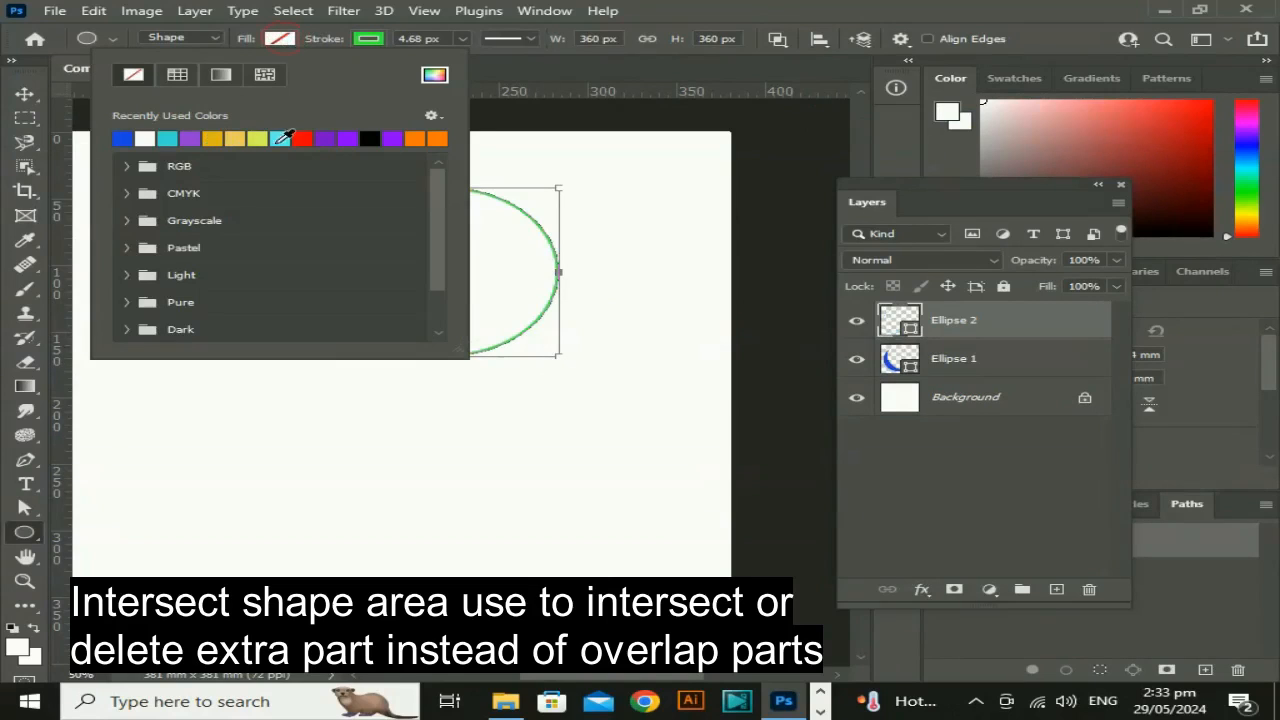
{"action": "left_click", "coordinate": [125, 167]}
{"action": "left_click", "coordinate": [194, 189]}
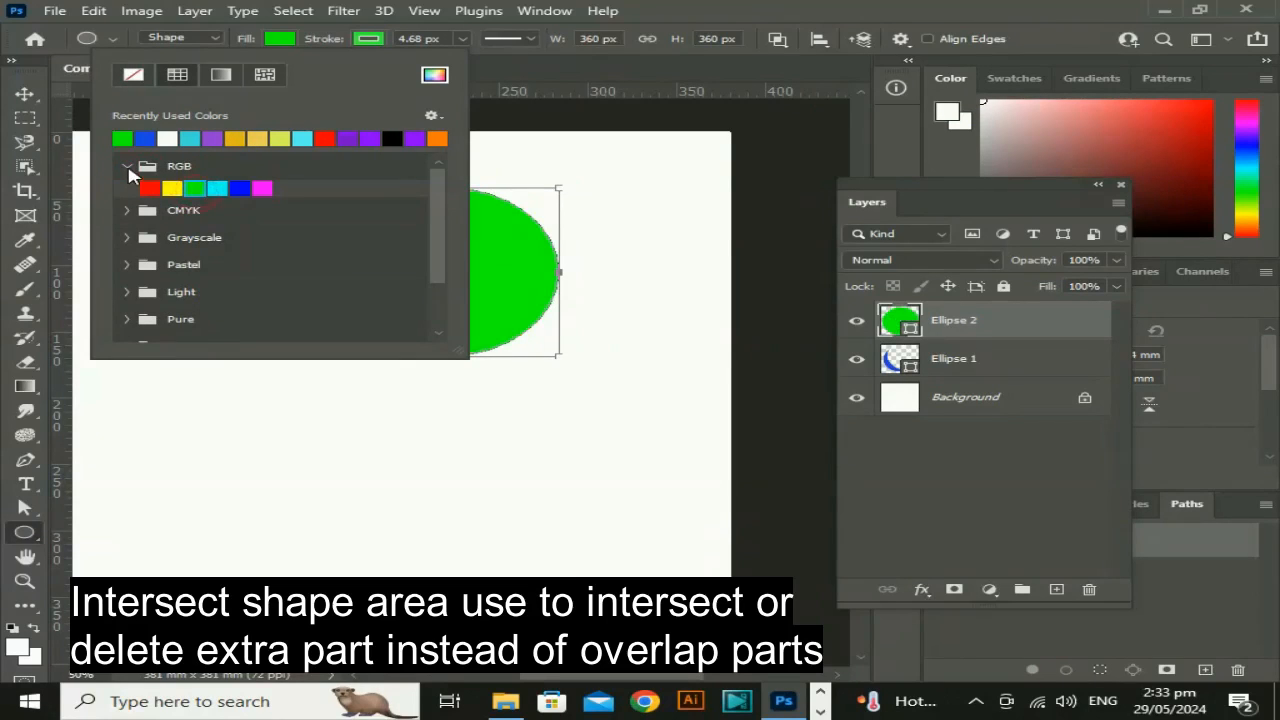
{"action": "left_click", "coordinate": [127, 167]}
{"action": "left_click", "coordinate": [254, 42]}
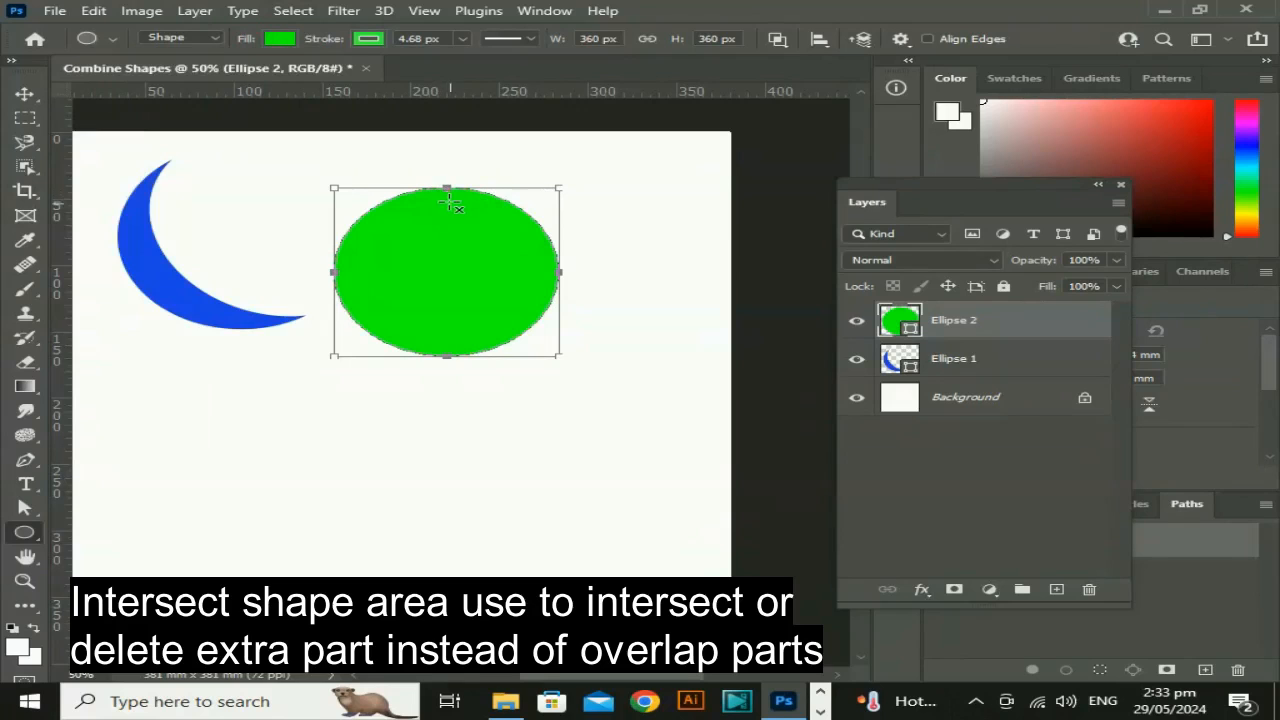
Intersect the green circle with an ellipse about 381 by 406 px over its right part to form a leaf, and deselect it
{"action": "left_click_drag", "start_coordinate": [448, 203], "coordinate": [686, 391]}
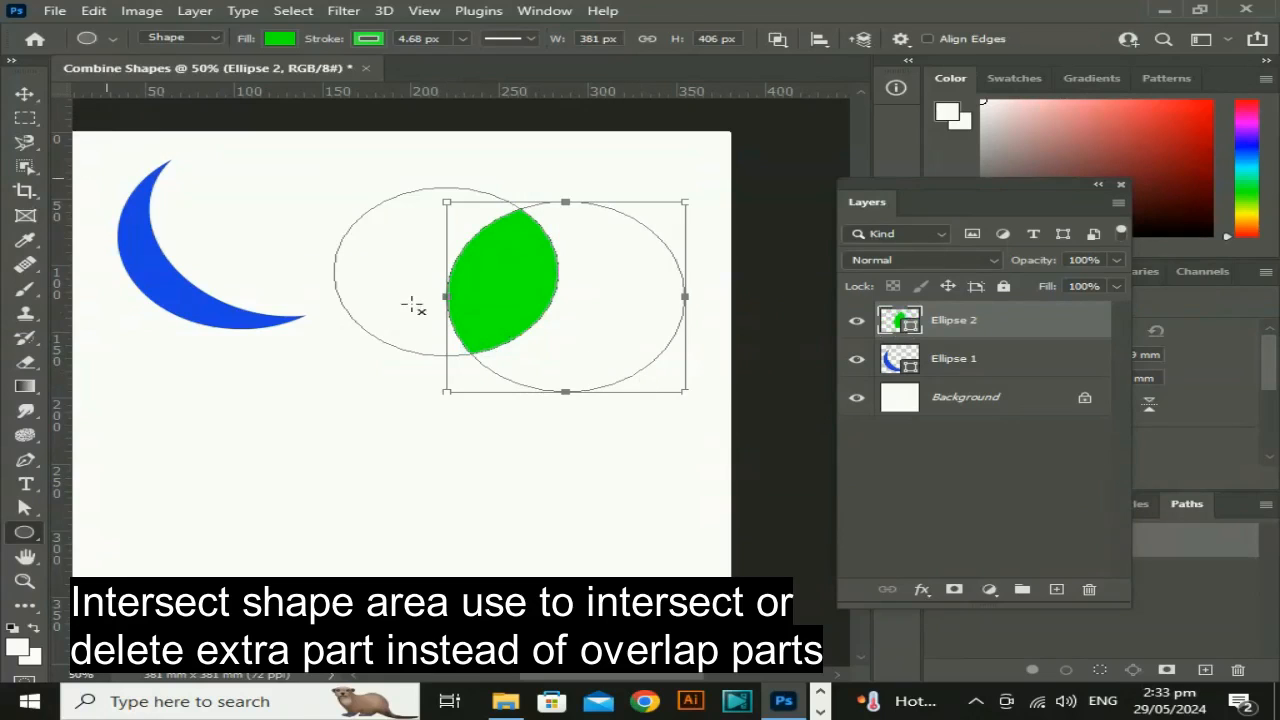
{"action": "left_click", "coordinate": [25, 93]}
{"action": "left_click", "coordinate": [406, 457]}
{"action": "left_click", "coordinate": [517, 443]}
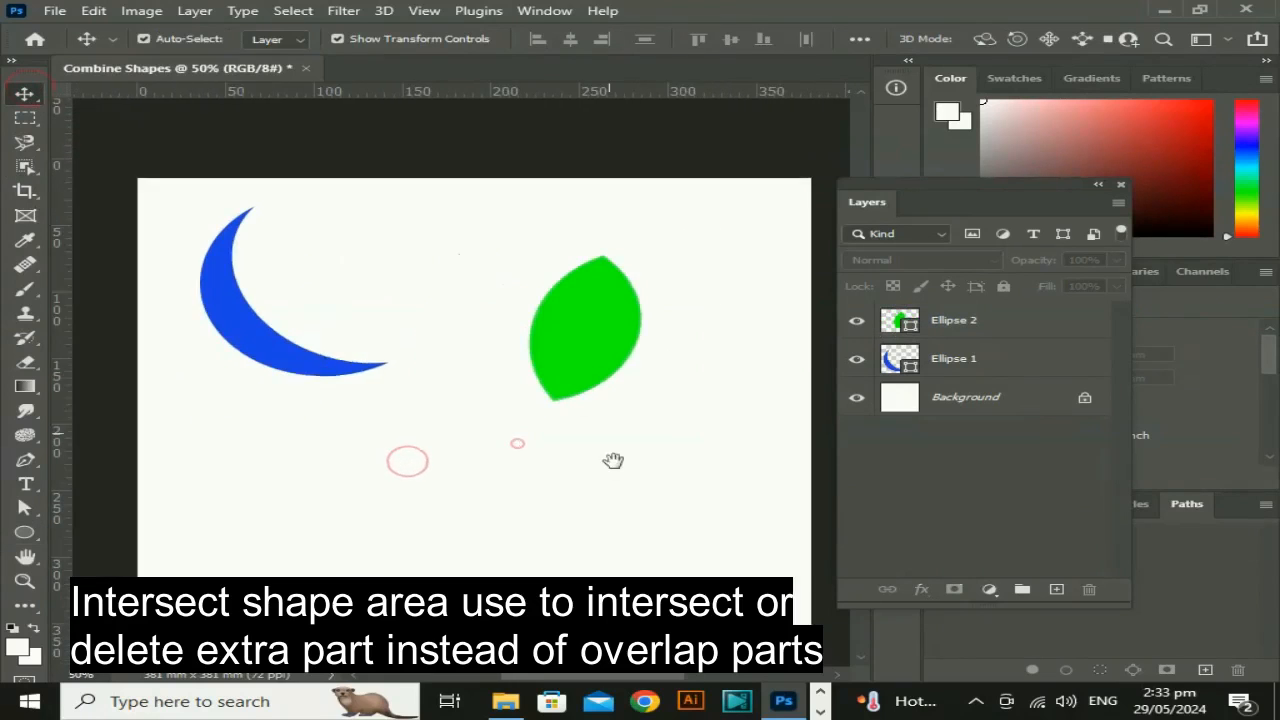
Move the green leaf shape up and left, closer to the blue crescent, and deselect it
{"action": "left_click_drag", "start_coordinate": [590, 318], "coordinate": [468, 262]}
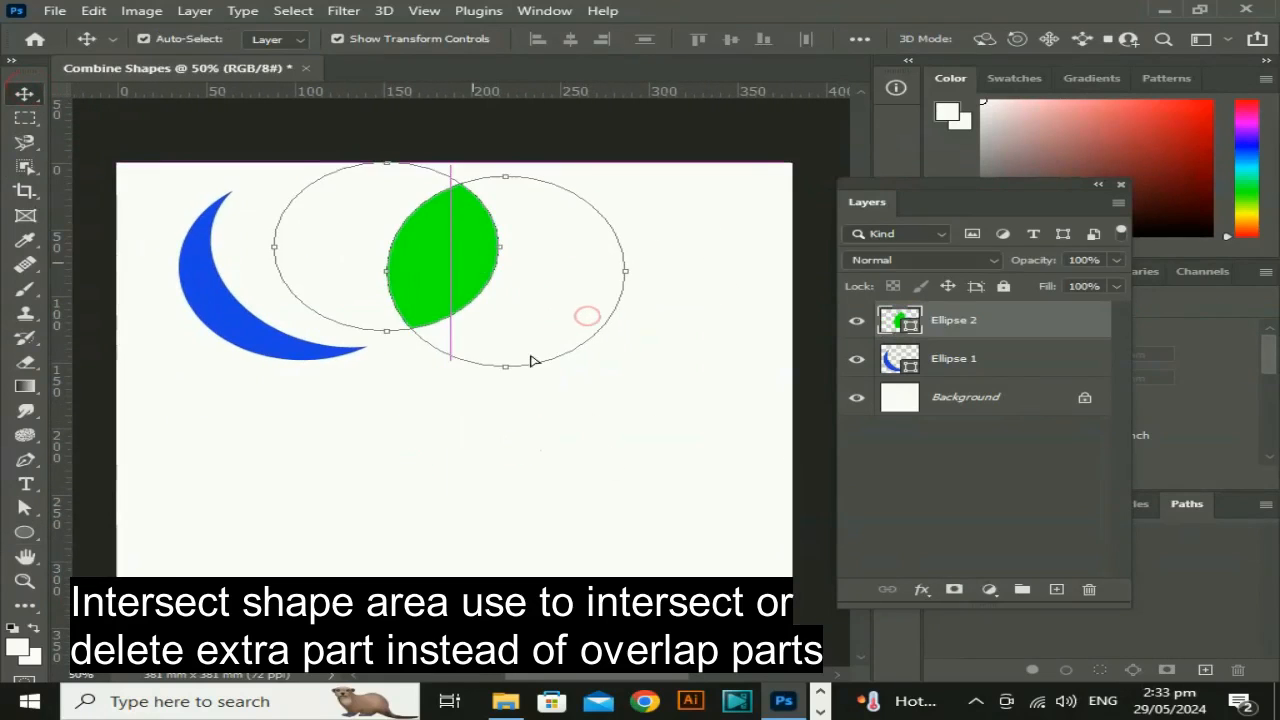
{"action": "left_click", "coordinate": [532, 438]}
{"action": "left_click_drag", "start_coordinate": [560, 525], "coordinate": [540, 436]}
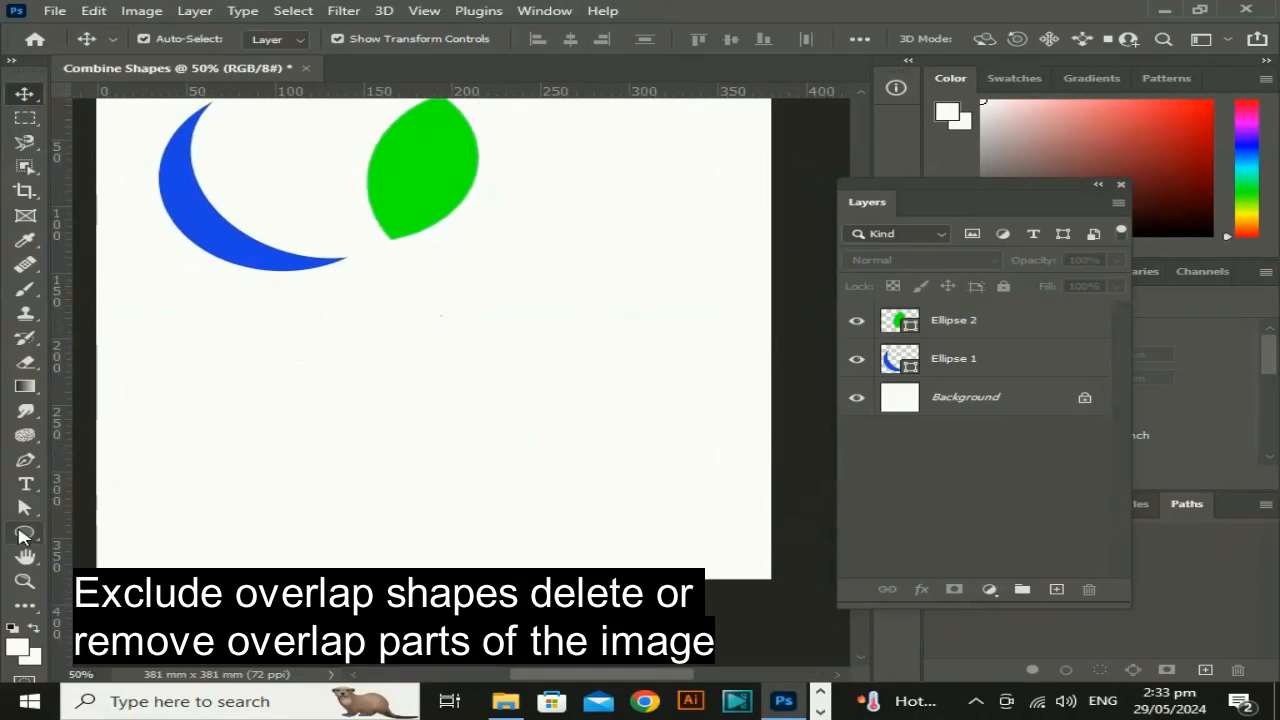
Set the path operation to Exclude Overlapping Shapes and draw a circle about 328 px wide below the crescent and leaf
{"action": "left_click", "coordinate": [24, 533]}
{"action": "left_click", "coordinate": [777, 39]}
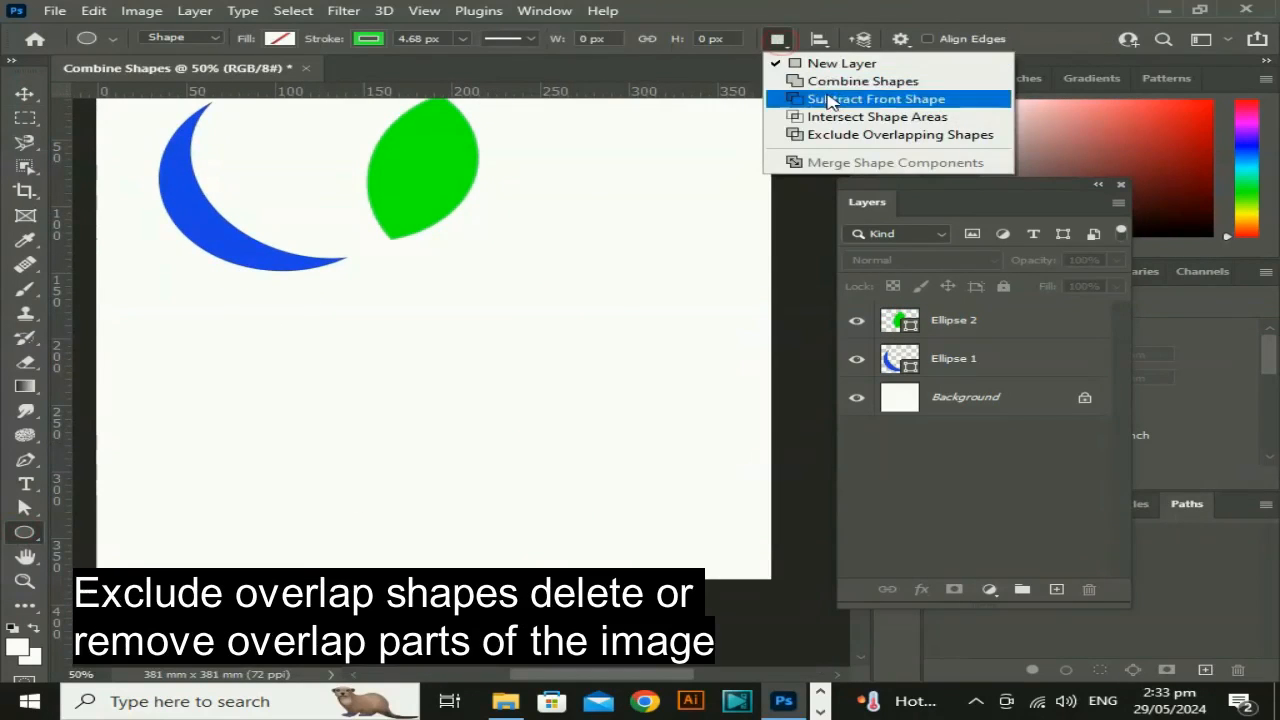
{"action": "left_click", "coordinate": [940, 148]}
{"action": "left_click_drag", "start_coordinate": [381, 344], "coordinate": [484, 422]}
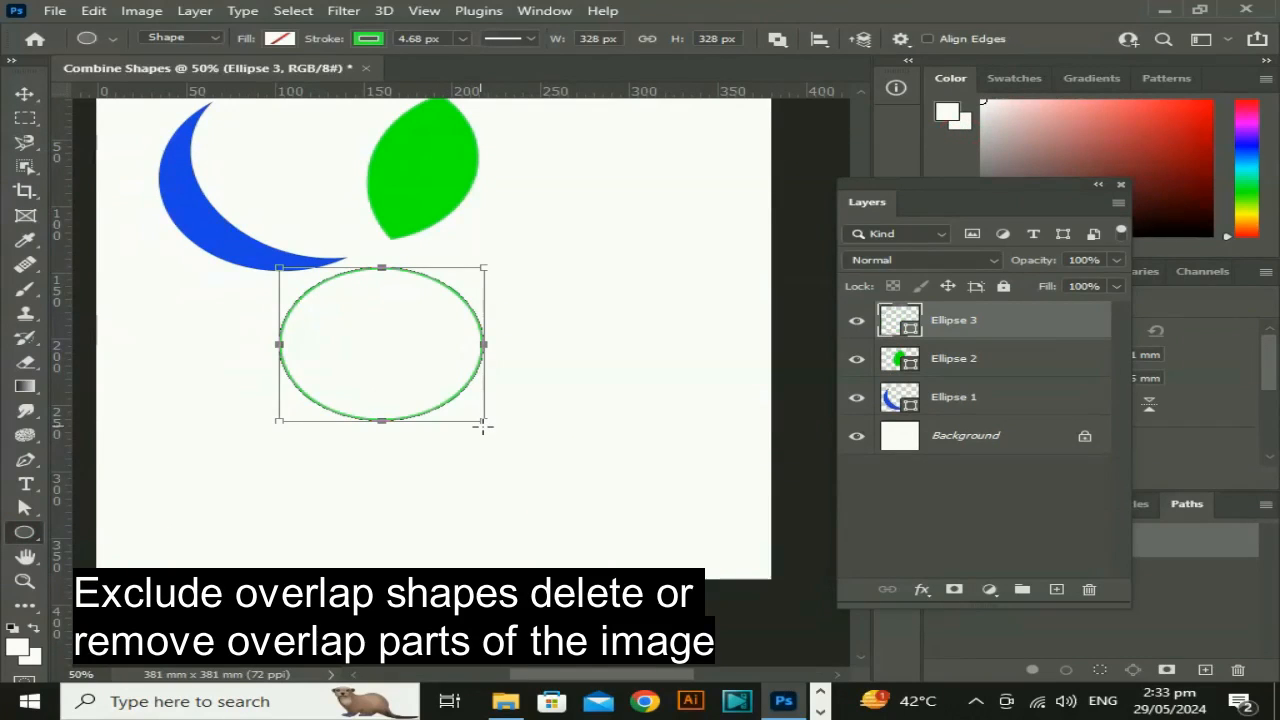
Fill the circle below the crescent and leaf with the recently used green
{"action": "left_click", "coordinate": [281, 39]}
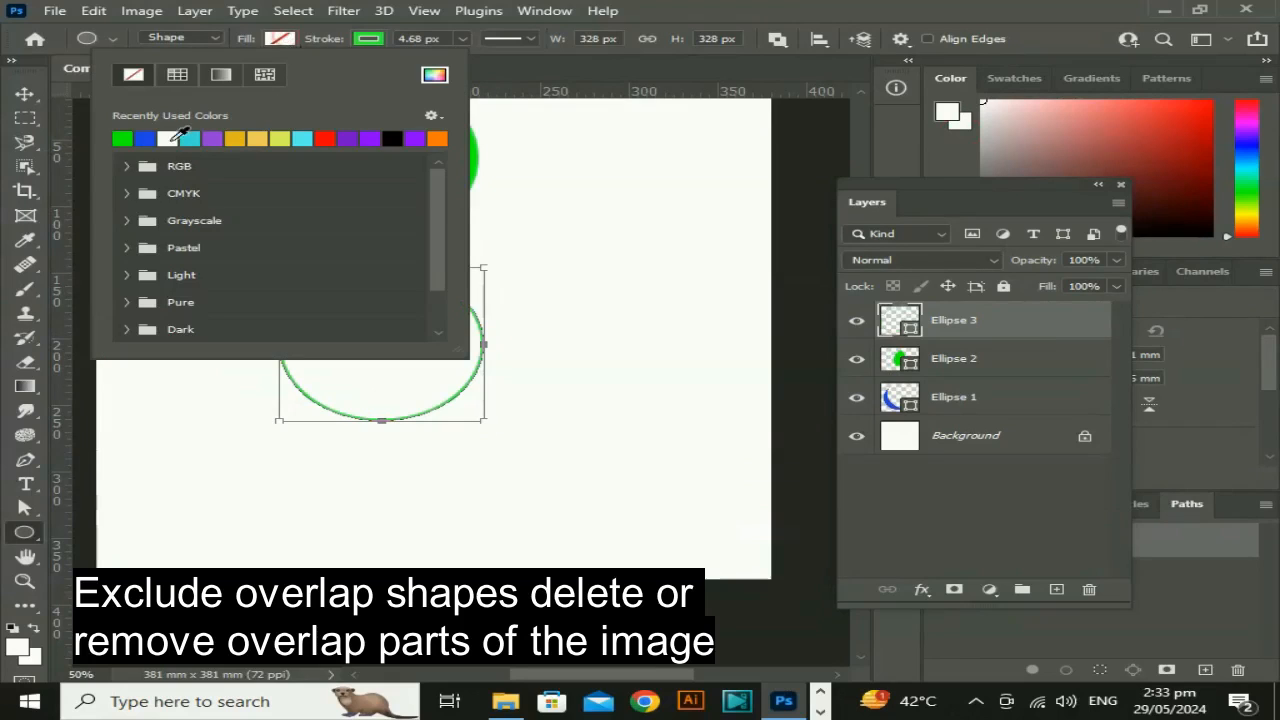
{"action": "left_click", "coordinate": [123, 137]}
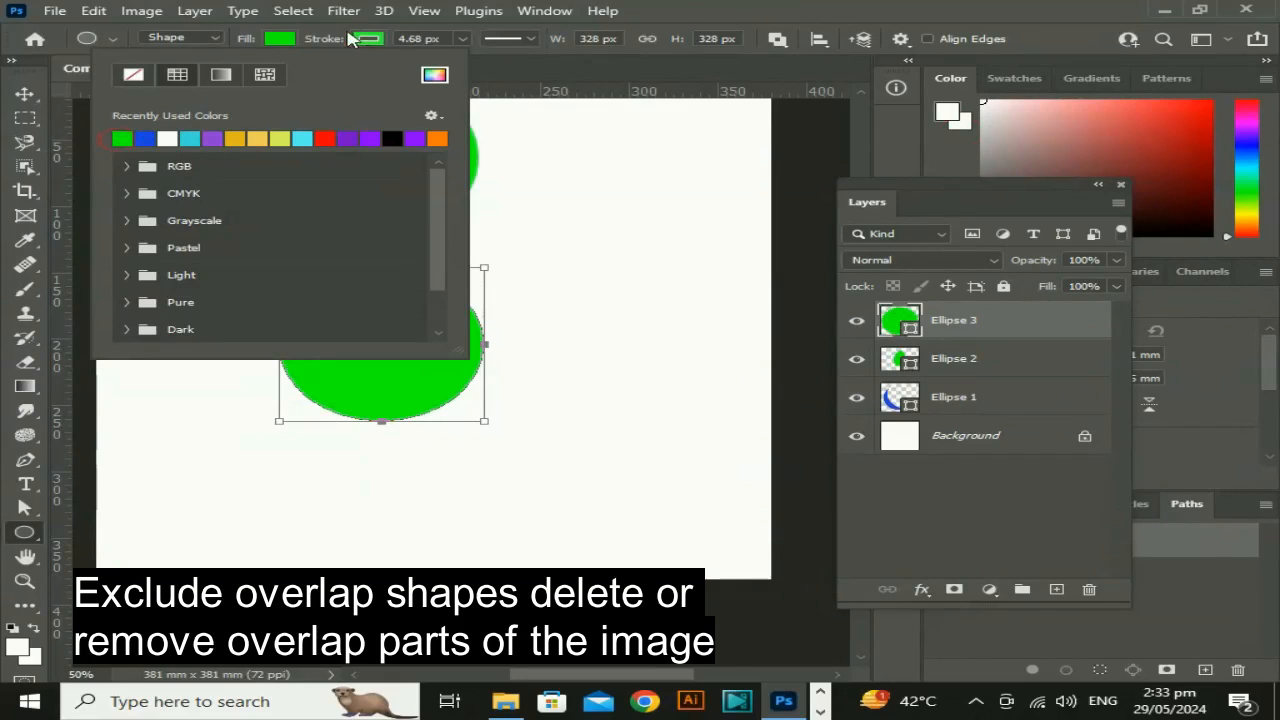
{"action": "left_click", "coordinate": [247, 37]}
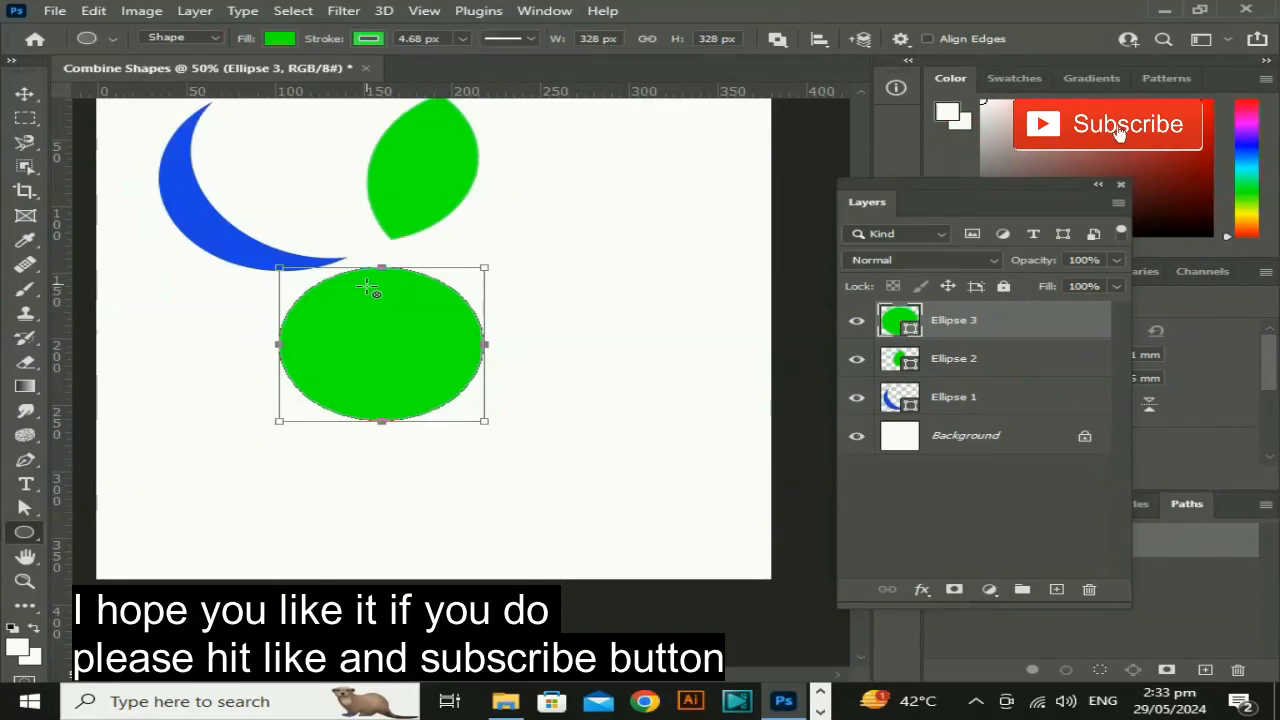